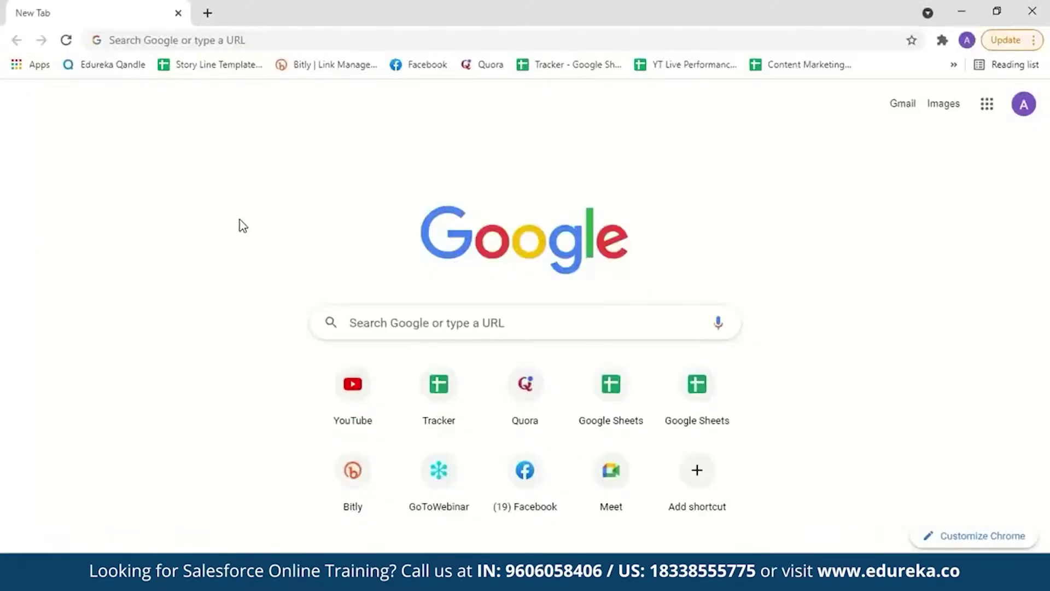
Open the Developer Edition sign-up form on developer.salesforce.com and review its required fields
{"action": "left_click", "coordinate": [286, 46]}
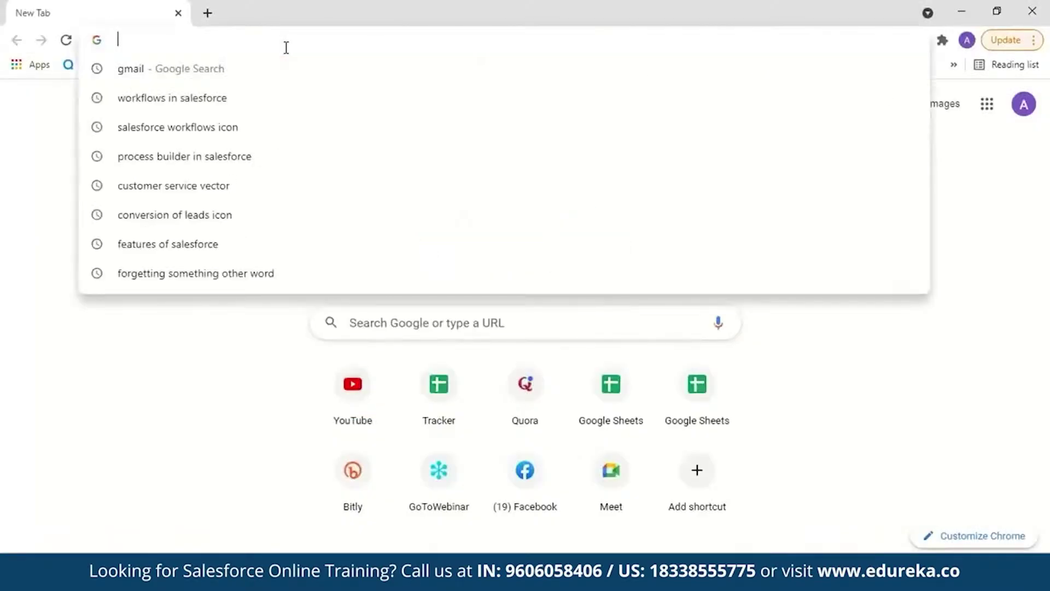
{"action": "type", "text": "developer"}
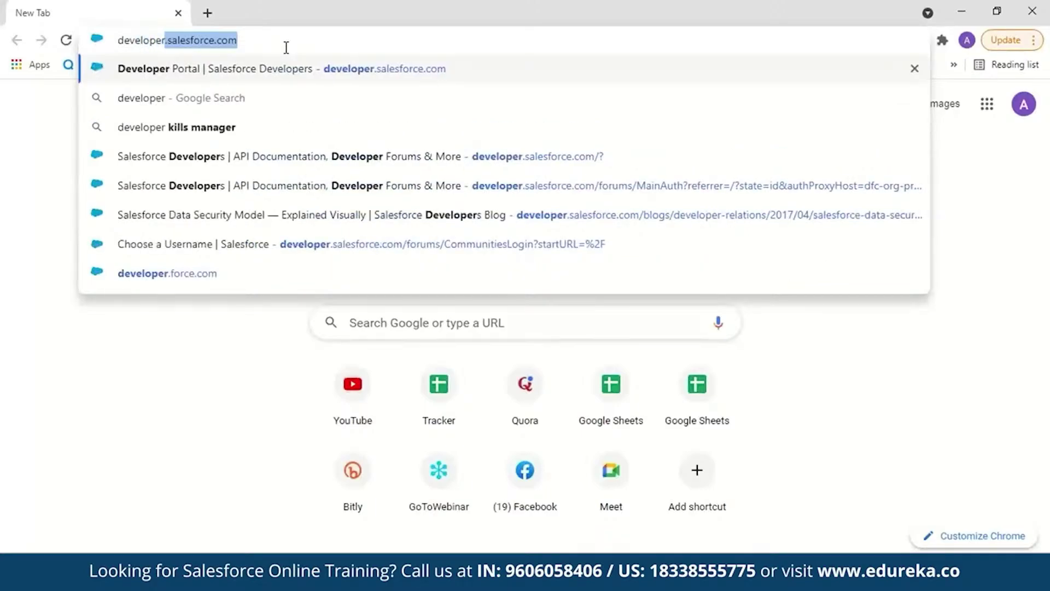
{"action": "key", "text": "Right"}
{"action": "key", "text": "Return"}
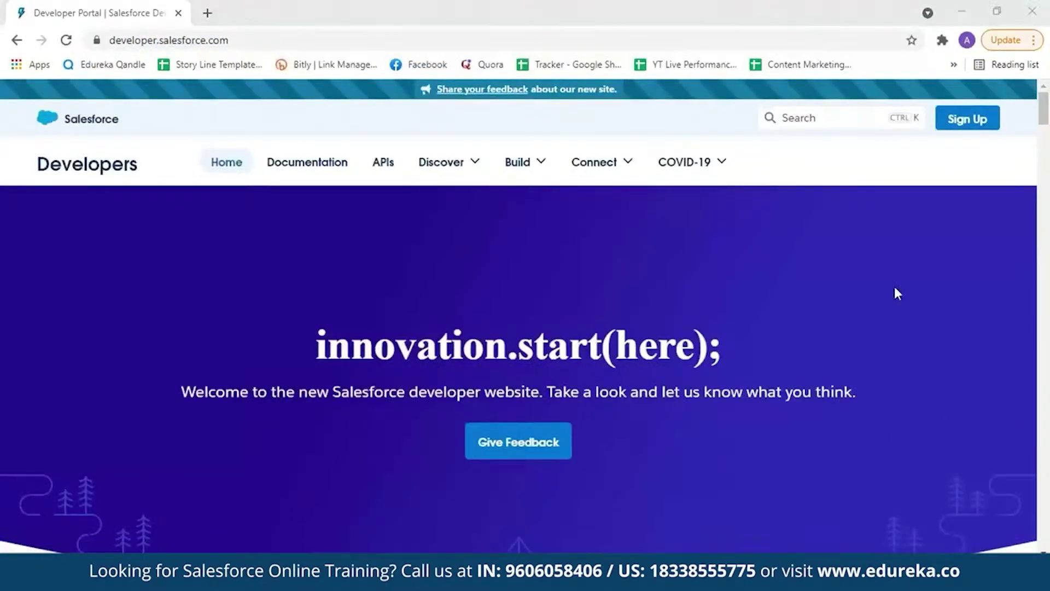
{"action": "left_click", "coordinate": [951, 138]}
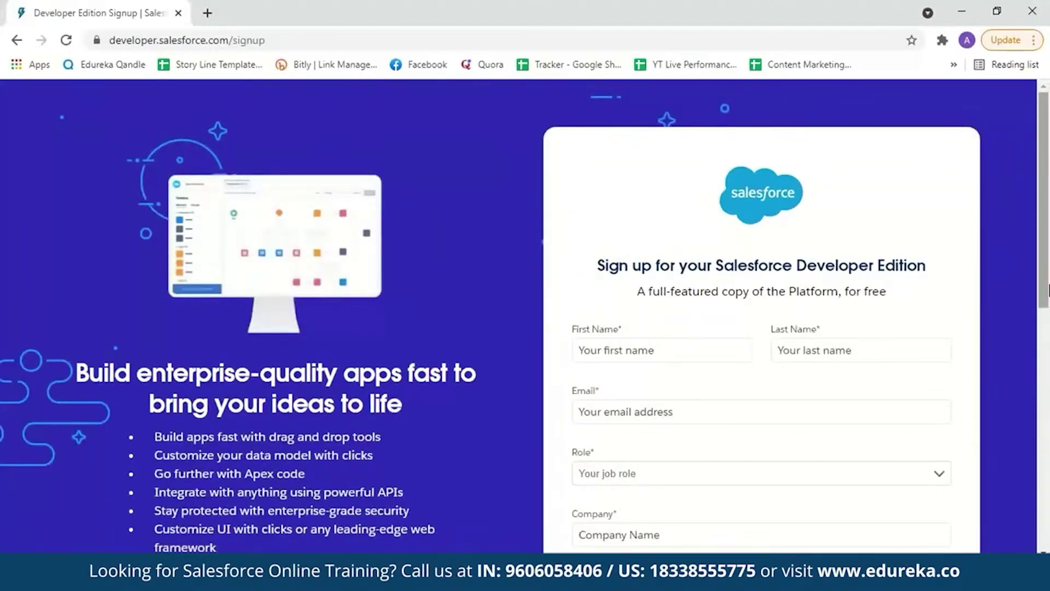
{"action": "left_click_drag", "start_coordinate": [1048, 290], "coordinate": [1023, 368]}
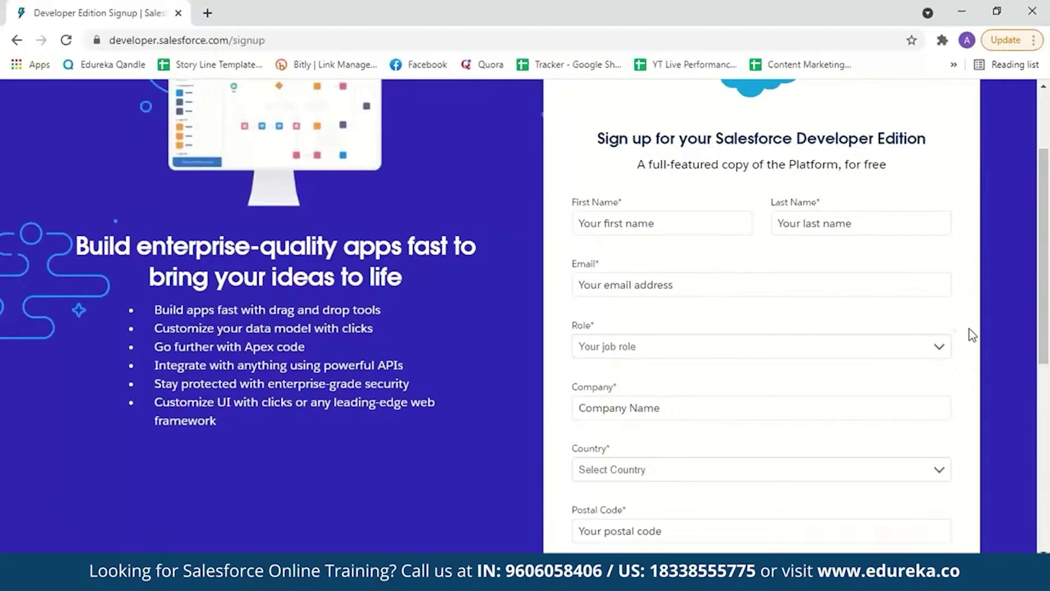
{"action": "scroll", "coordinate": [969, 330], "scroll_direction": "down", "scroll_amount": 2}
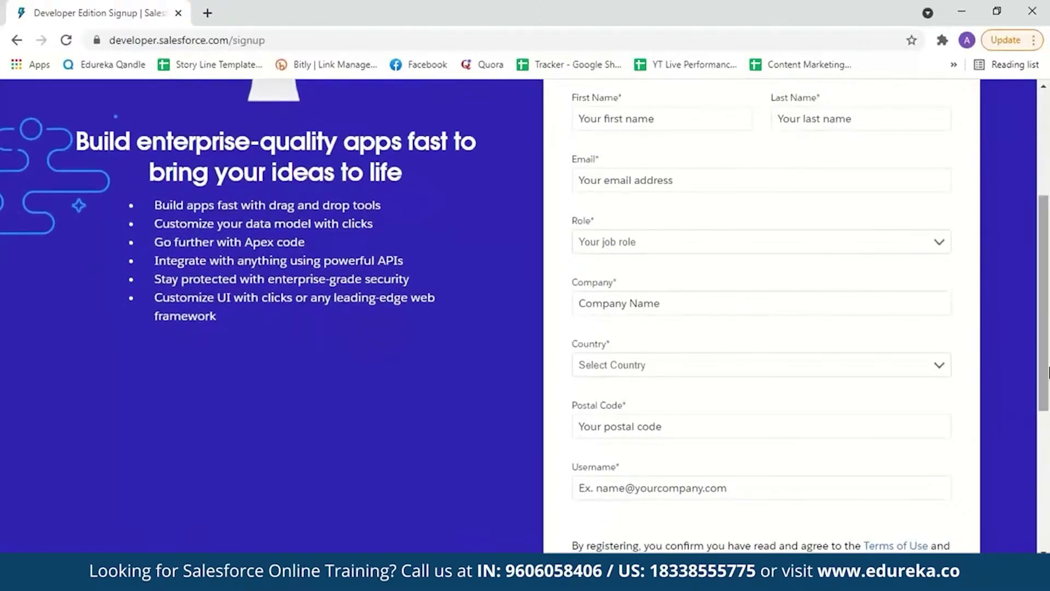
{"action": "scroll", "coordinate": [755, 332], "scroll_direction": "down", "scroll_amount": 2}
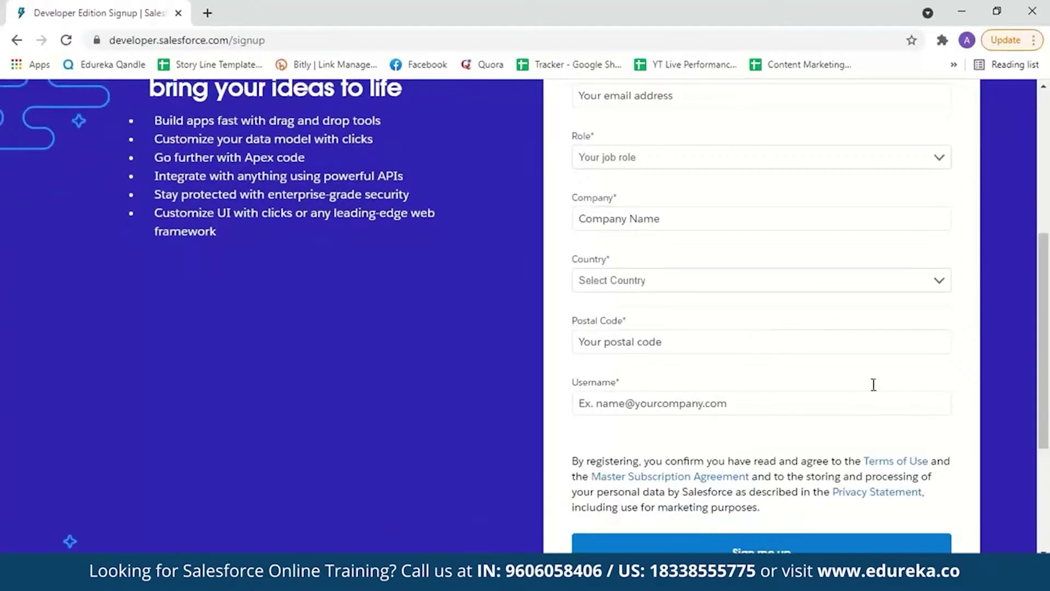
{"action": "scroll", "coordinate": [941, 331], "scroll_direction": "down", "scroll_amount": 3}
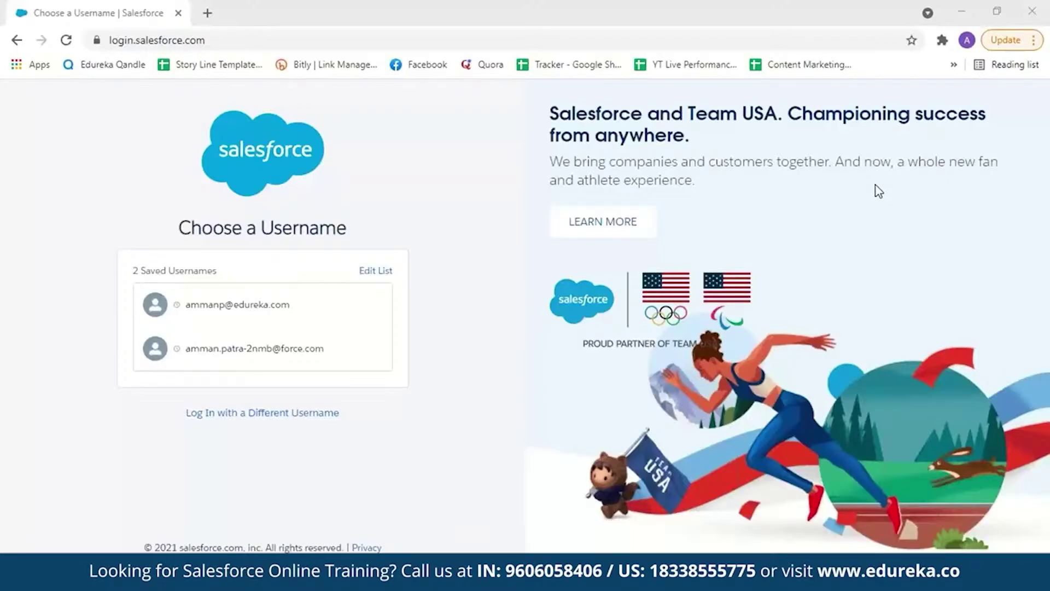
Log in to Salesforce with the first saved username and its account password
{"action": "left_click", "coordinate": [309, 312]}
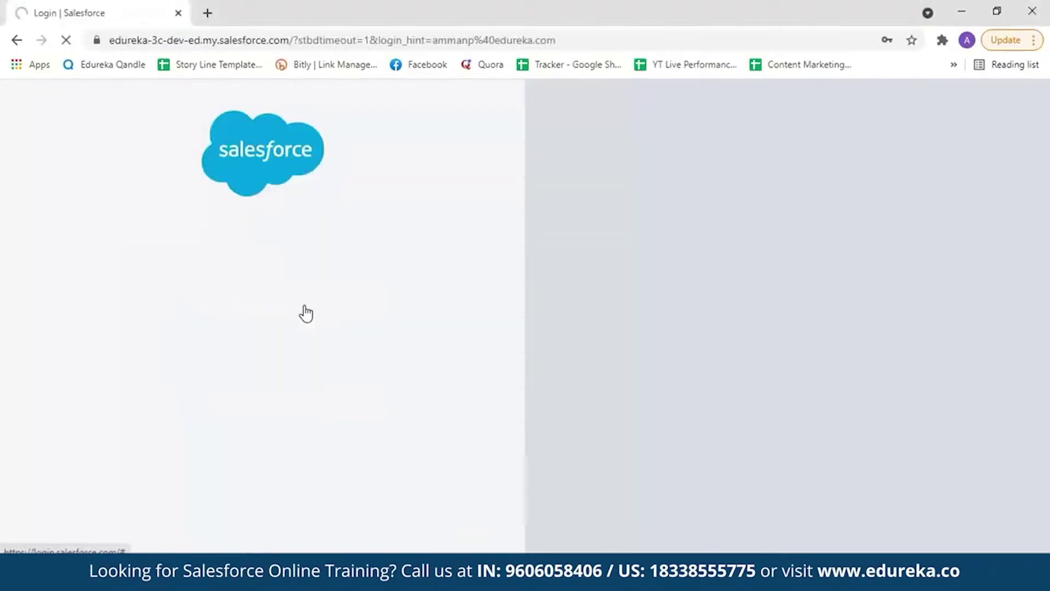
{"action": "left_click", "coordinate": [306, 323]}
{"action": "type", "text": "••••••••••••"}
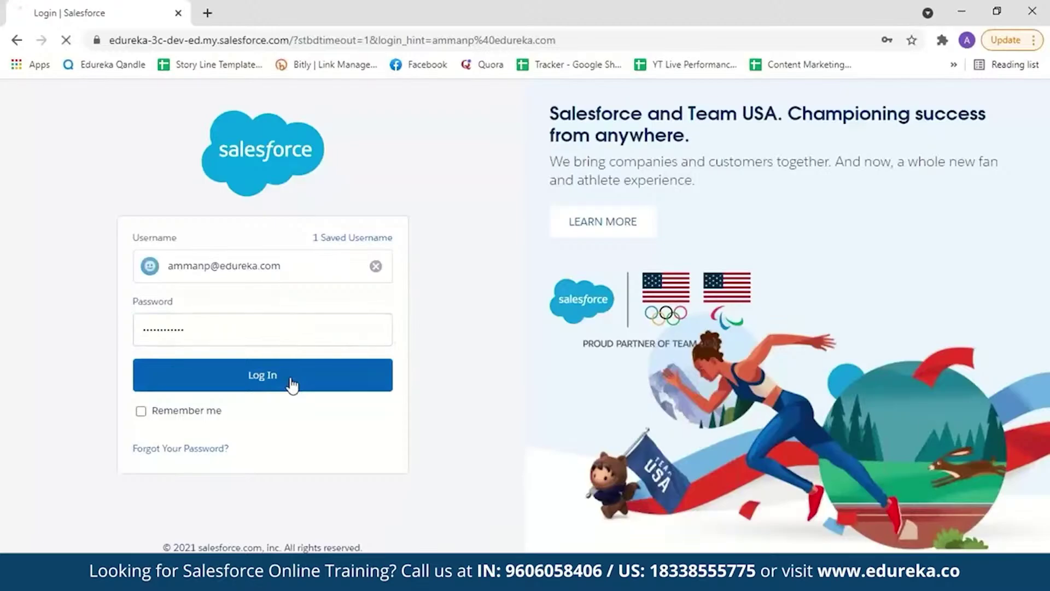
{"action": "left_click", "coordinate": [292, 385]}
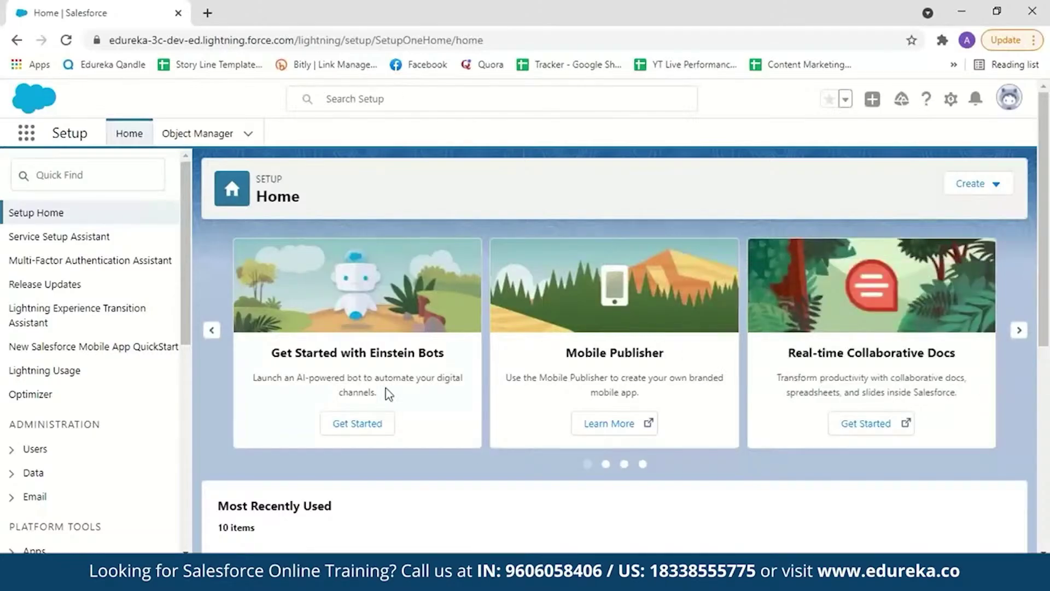
Find "workflow" in Setup and open the Workflow Rules page
{"action": "left_click", "coordinate": [952, 99]}
{"action": "left_click", "coordinate": [121, 165]}
{"action": "type", "text": "workflow"}
{"action": "left_click", "coordinate": [77, 382]}
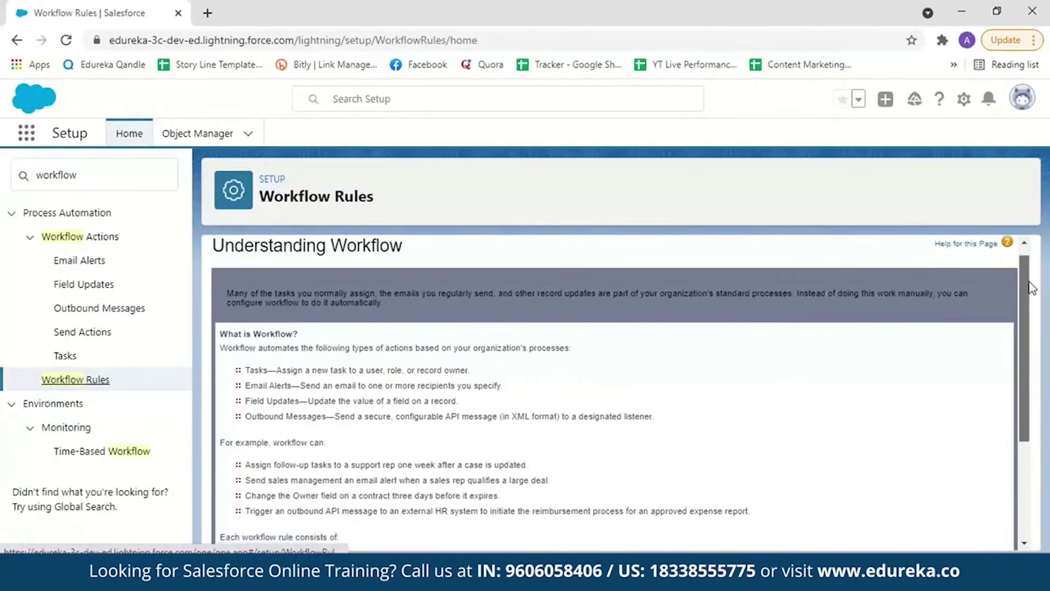
Read the Understanding Workflow introduction and continue to the list of all workflow rules
{"action": "scroll", "coordinate": [1028, 290], "scroll_direction": "down", "scroll_amount": 1}
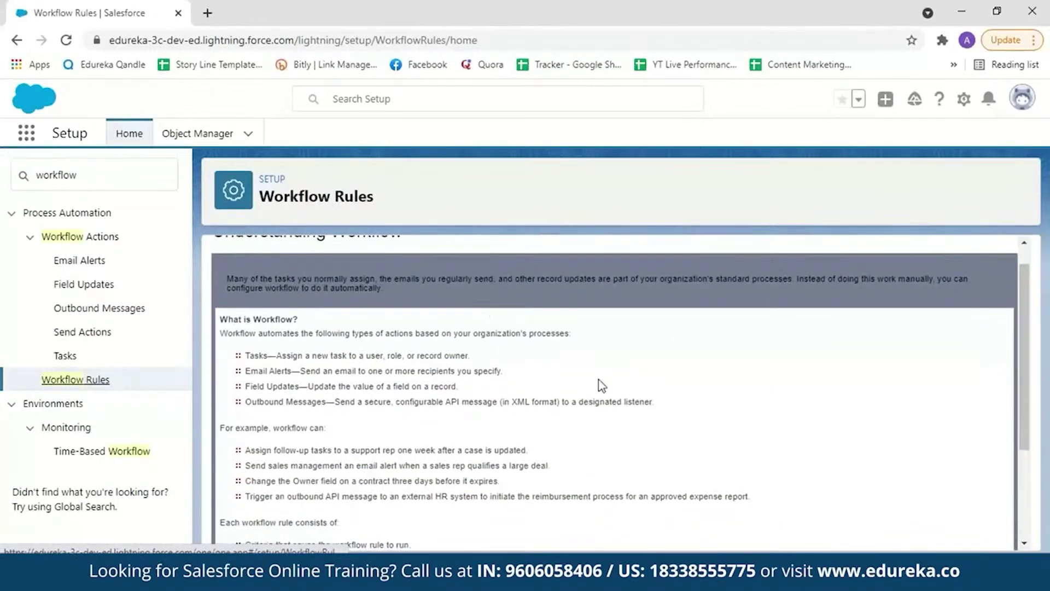
{"action": "scroll", "coordinate": [1033, 331], "scroll_direction": "down", "scroll_amount": 3}
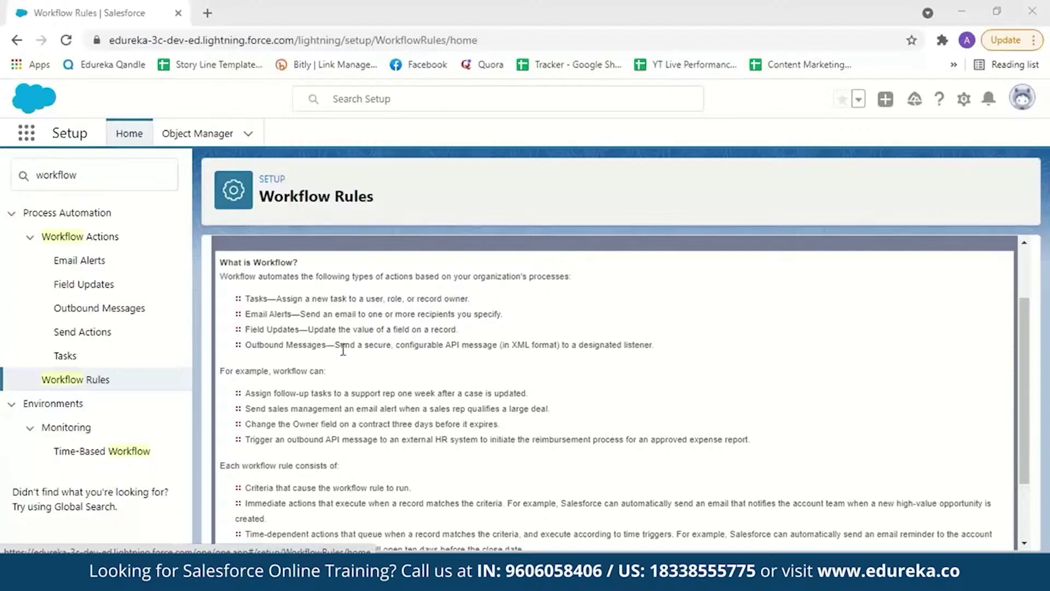
{"action": "scroll", "coordinate": [553, 365], "scroll_direction": "down", "scroll_amount": 1}
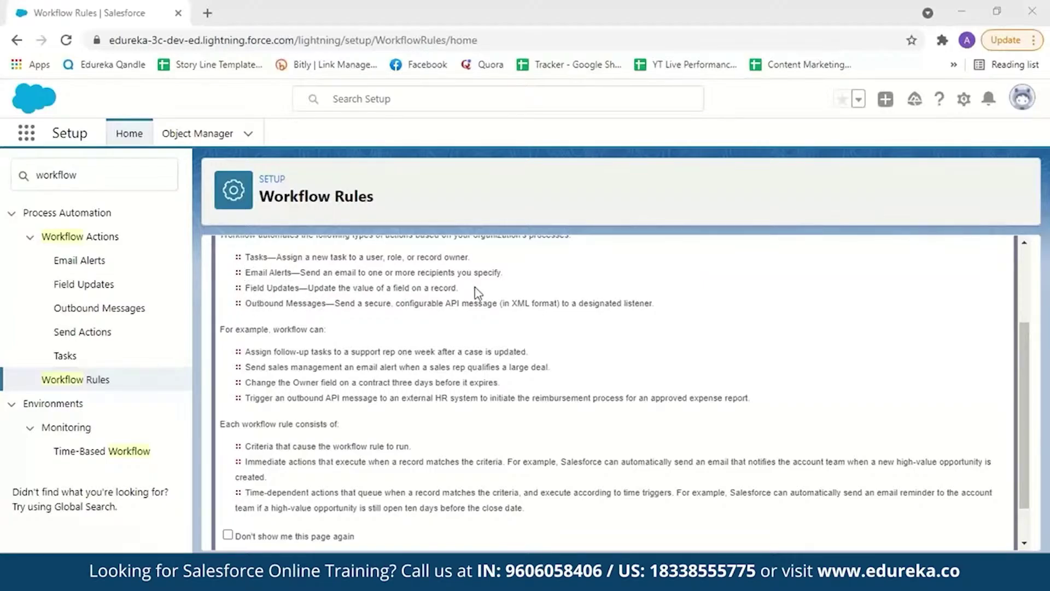
{"action": "scroll", "coordinate": [257, 378], "scroll_direction": "down", "scroll_amount": 1}
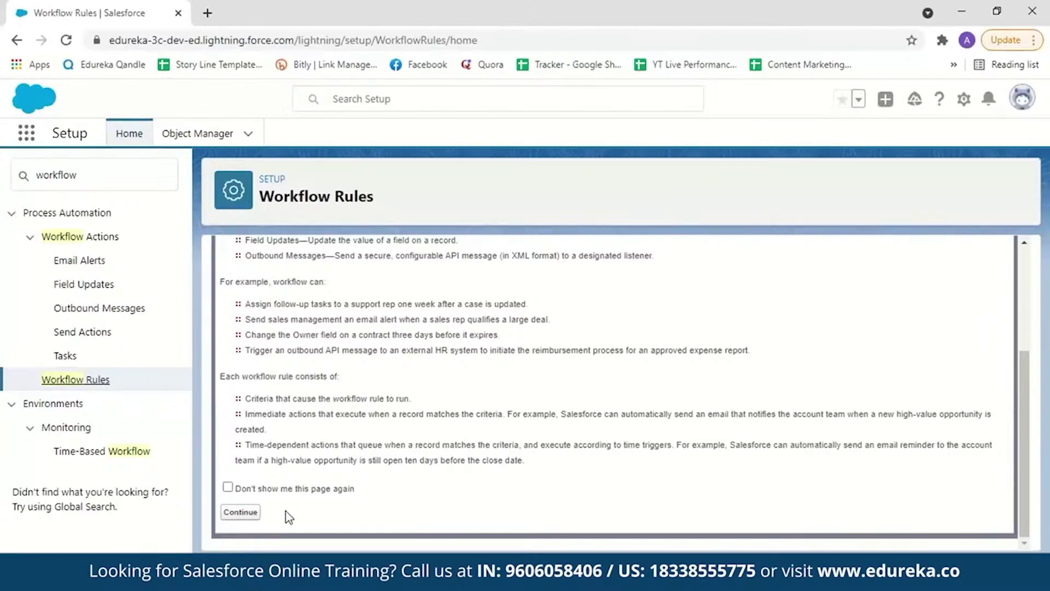
{"action": "left_click", "coordinate": [241, 515]}
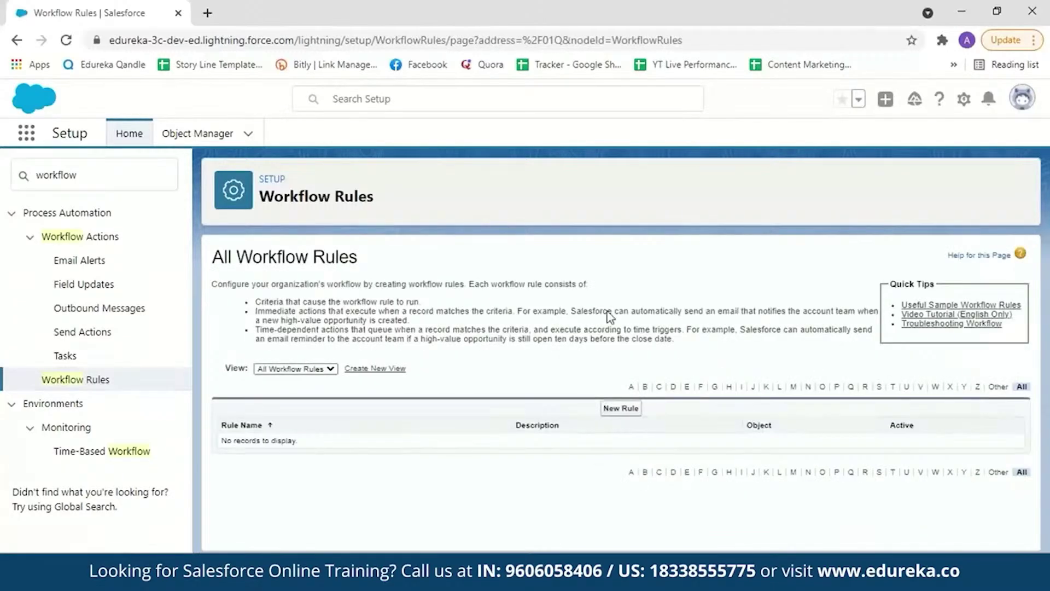
Start a new workflow rule for the Opportunity object and proceed to its configuration
{"action": "left_click", "coordinate": [620, 409]}
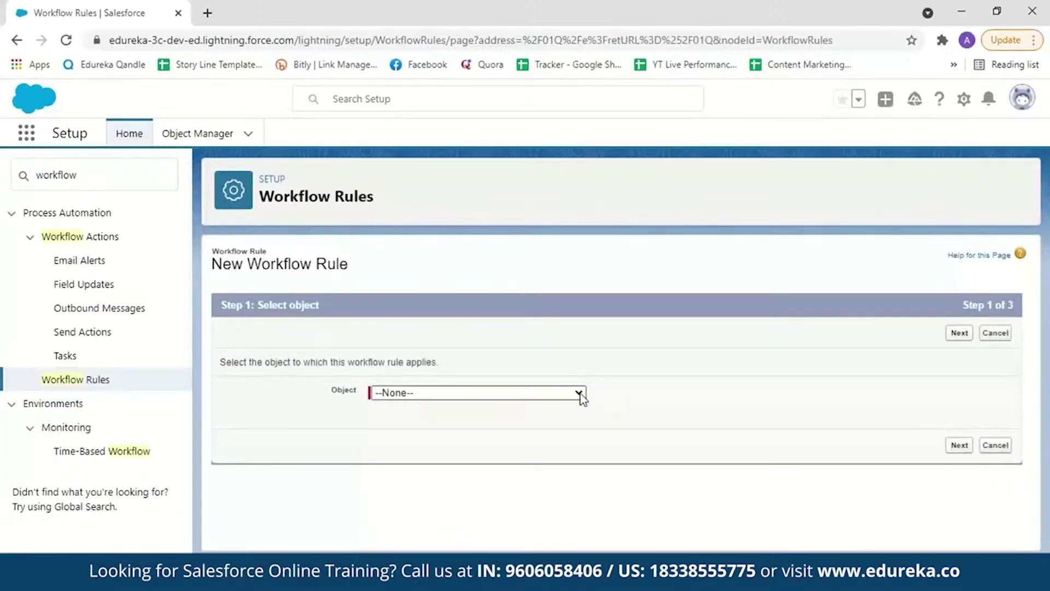
{"action": "left_click", "coordinate": [580, 398]}
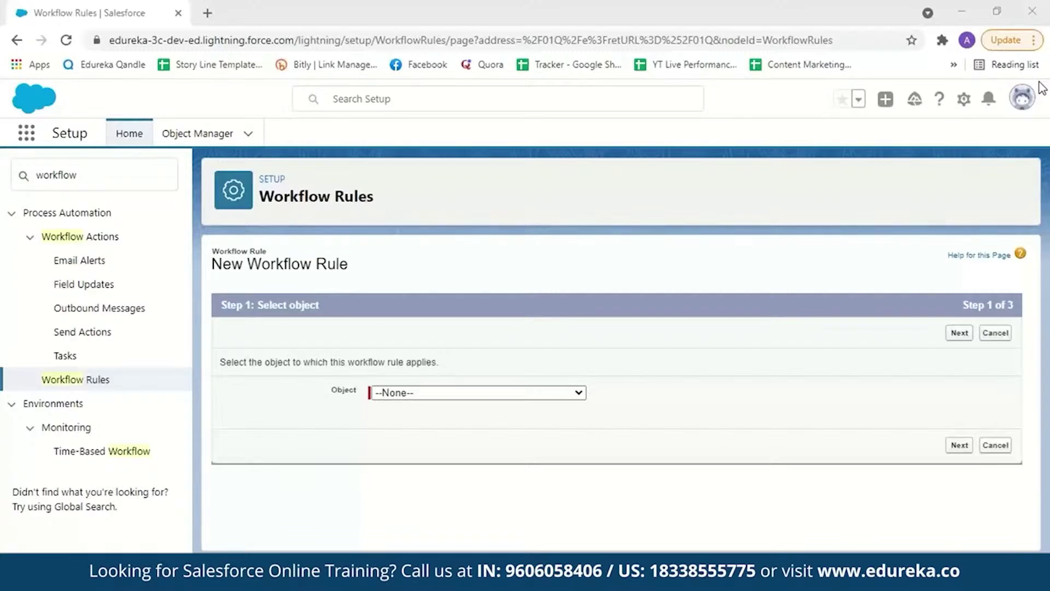
{"action": "left_click", "coordinate": [566, 401]}
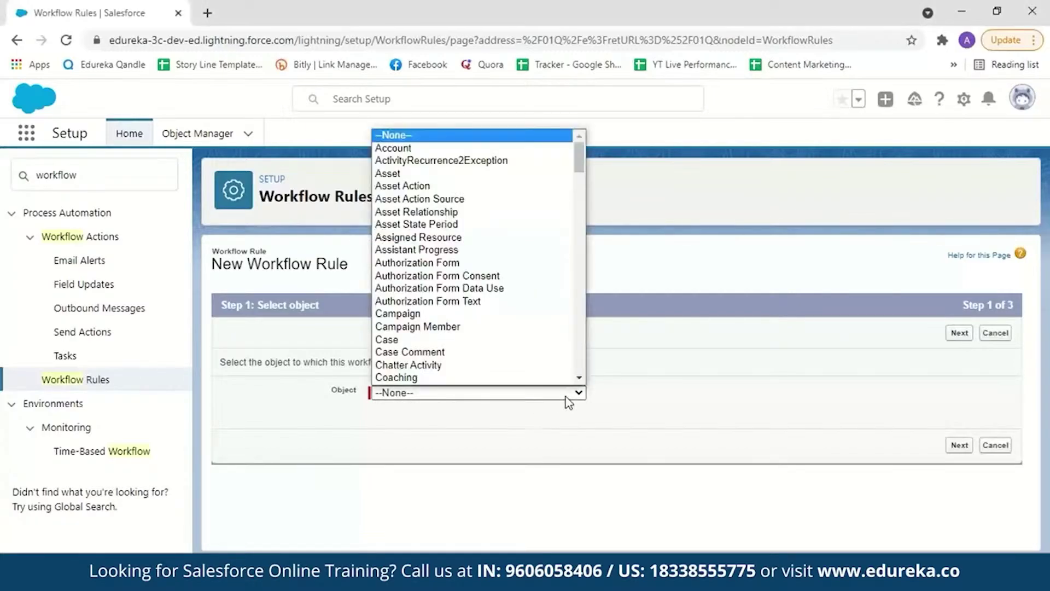
{"action": "left_click_drag", "start_coordinate": [579, 157], "coordinate": [590, 311]}
{"action": "scroll", "coordinate": [578, 301], "scroll_direction": "down", "scroll_amount": 3}
{"action": "scroll", "coordinate": [438, 218], "scroll_direction": "up", "scroll_amount": 5}
{"action": "left_click", "coordinate": [415, 197]}
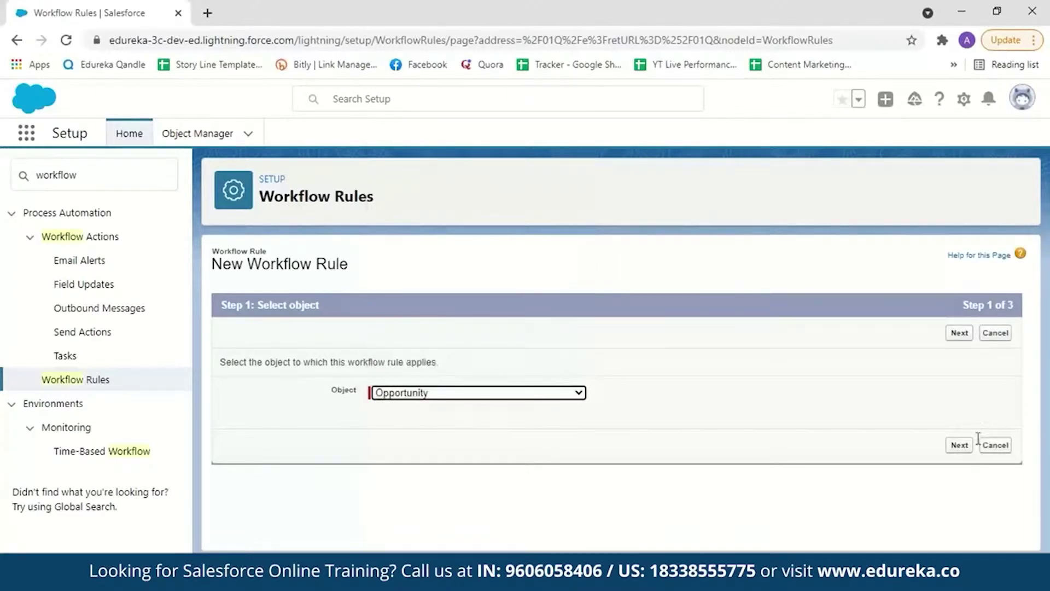
{"action": "left_click", "coordinate": [961, 445]}
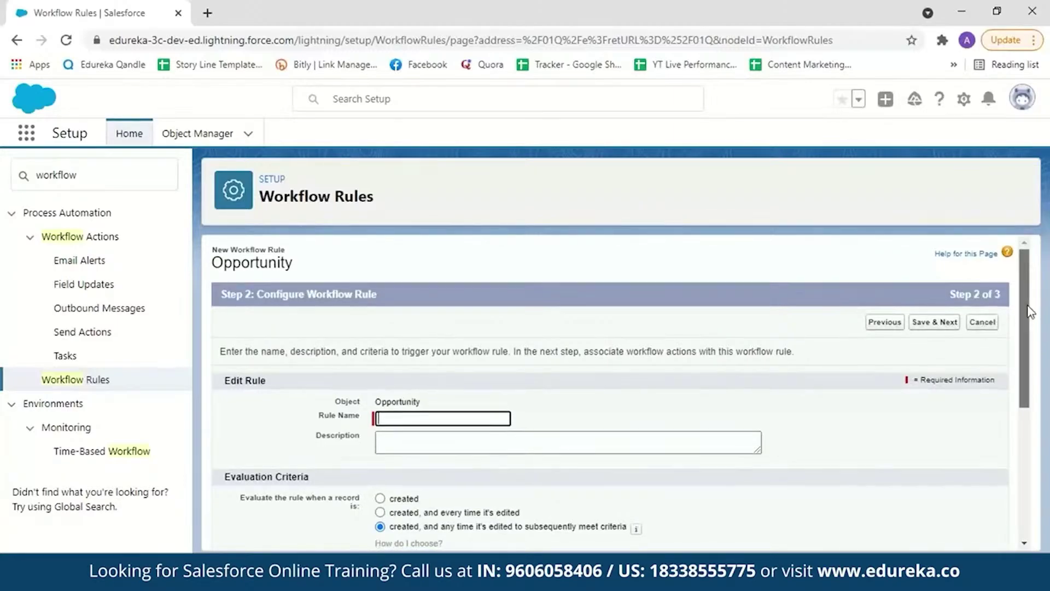
Name the rule "Demo-opportunity" and describe it as "opportunity deal greater than 100,000"
{"action": "scroll", "coordinate": [1025, 305], "scroll_direction": "down", "scroll_amount": 1}
{"action": "left_click", "coordinate": [491, 387]}
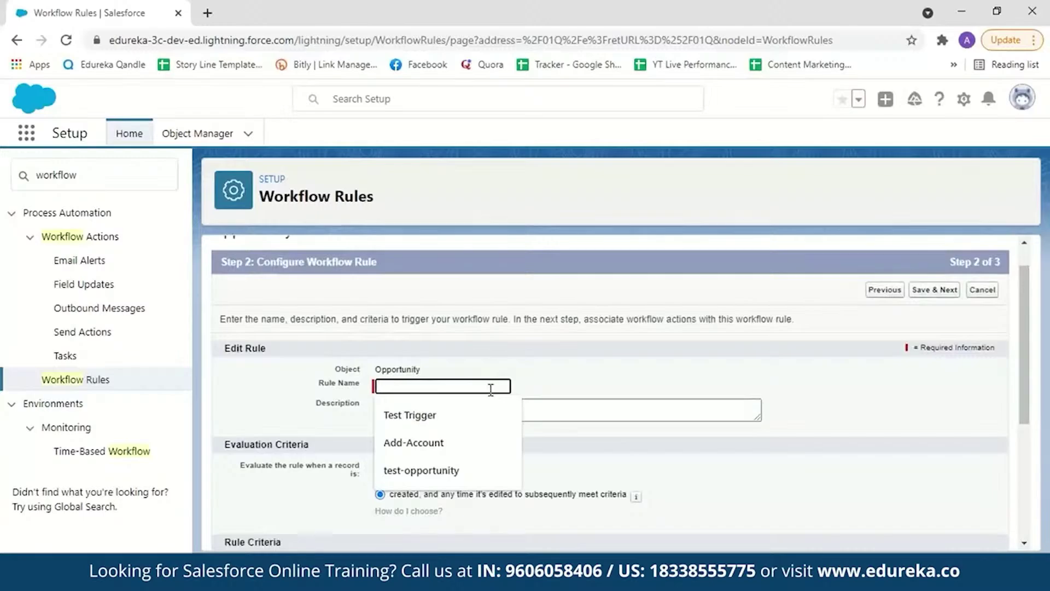
{"action": "type", "text": "Demo-opportunity"}
{"action": "left_click", "coordinate": [427, 414]}
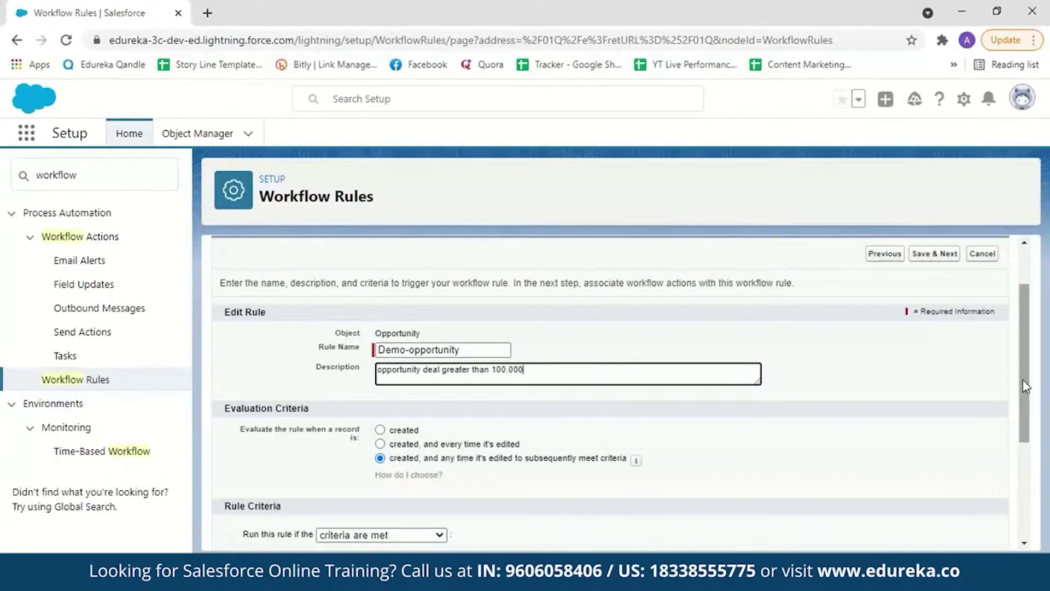
Keep the rule running when criteria are met and set the first criterion's field to Opportunity: Amount
{"action": "scroll", "coordinate": [1026, 386], "scroll_direction": "down", "scroll_amount": 1}
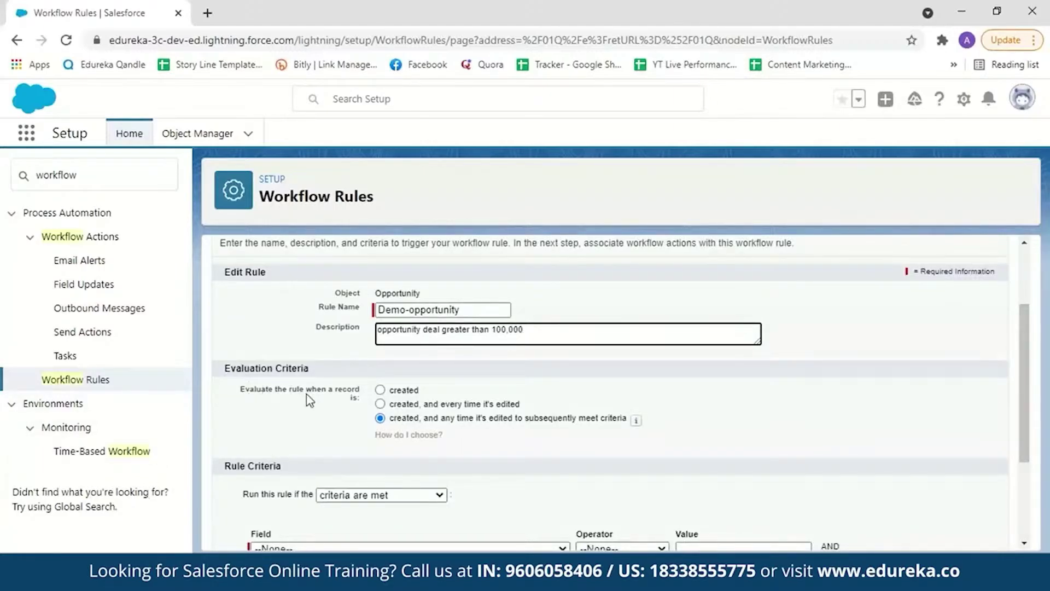
{"action": "scroll", "coordinate": [309, 401], "scroll_direction": "down", "scroll_amount": 1}
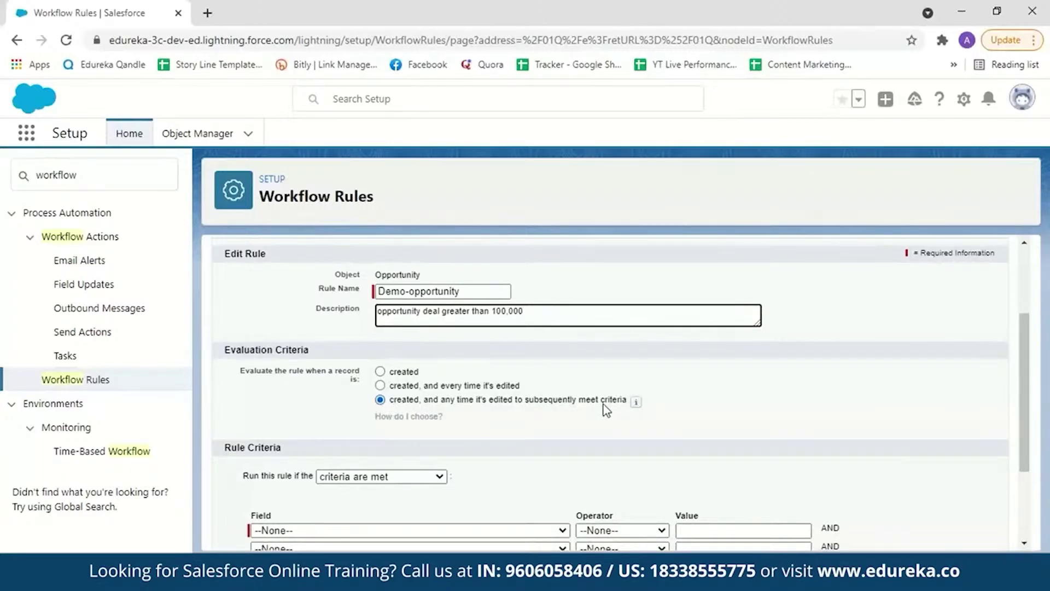
{"action": "scroll", "coordinate": [1039, 361], "scroll_direction": "down", "scroll_amount": 1}
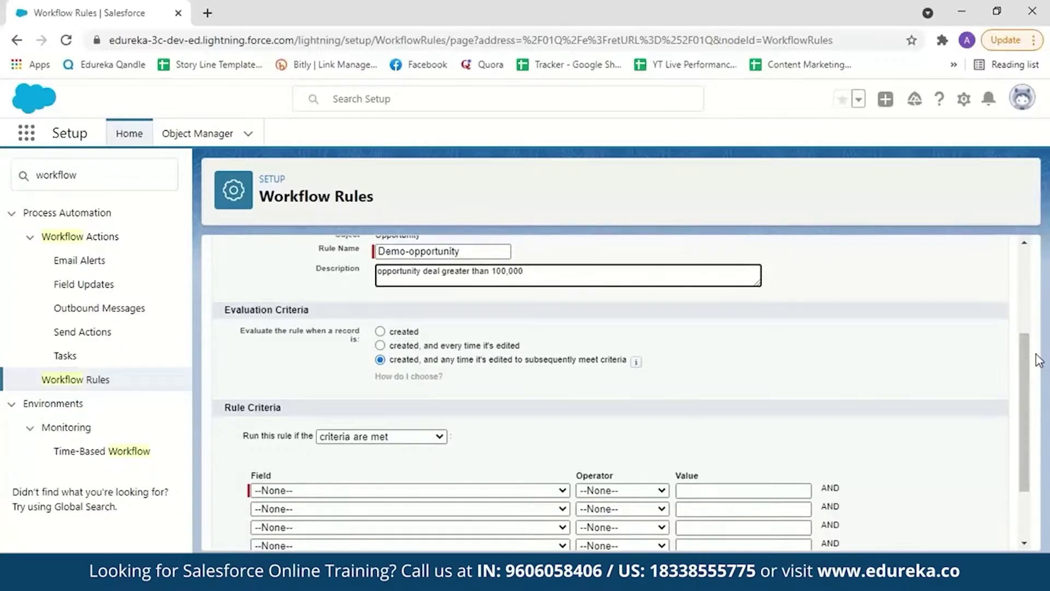
{"action": "scroll", "coordinate": [1040, 361], "scroll_direction": "down", "scroll_amount": 2}
{"action": "left_click", "coordinate": [432, 346]}
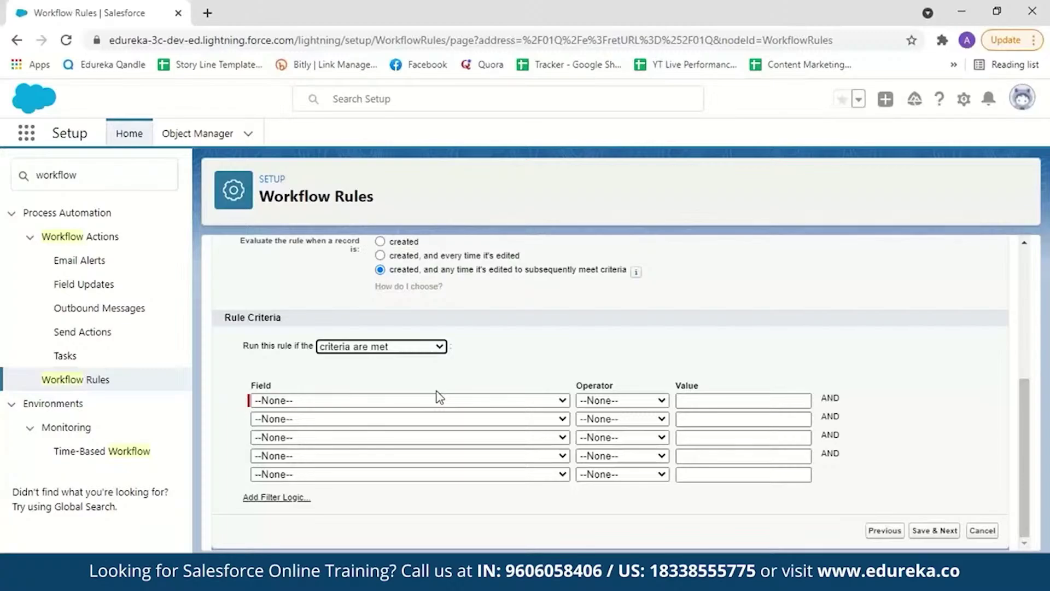
{"action": "left_click", "coordinate": [517, 402]}
{"action": "scroll", "coordinate": [459, 290], "scroll_direction": "down", "scroll_amount": 1}
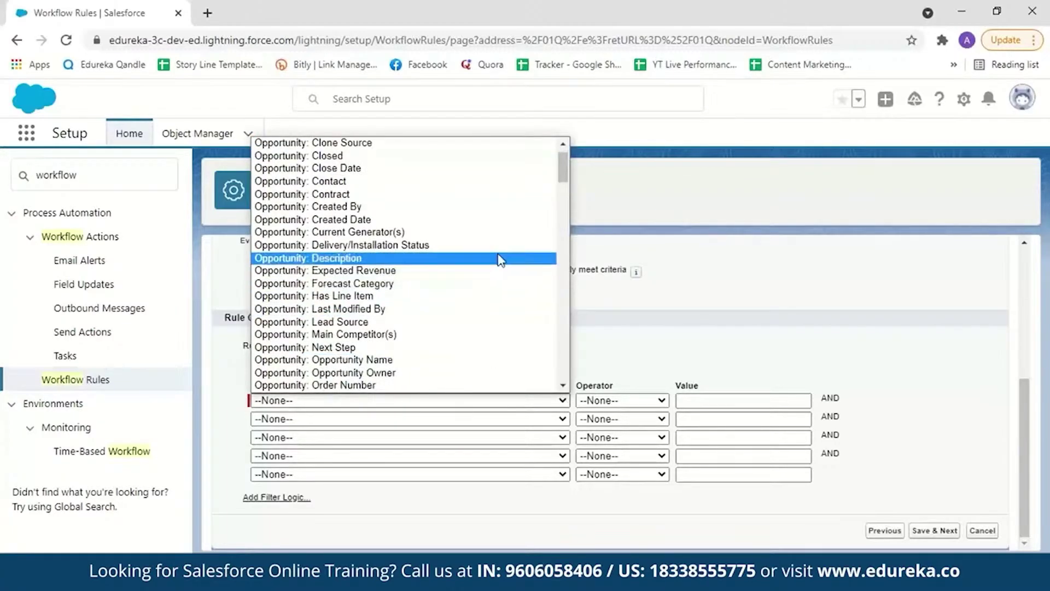
{"action": "scroll", "coordinate": [445, 160], "scroll_direction": "up", "scroll_amount": 1}
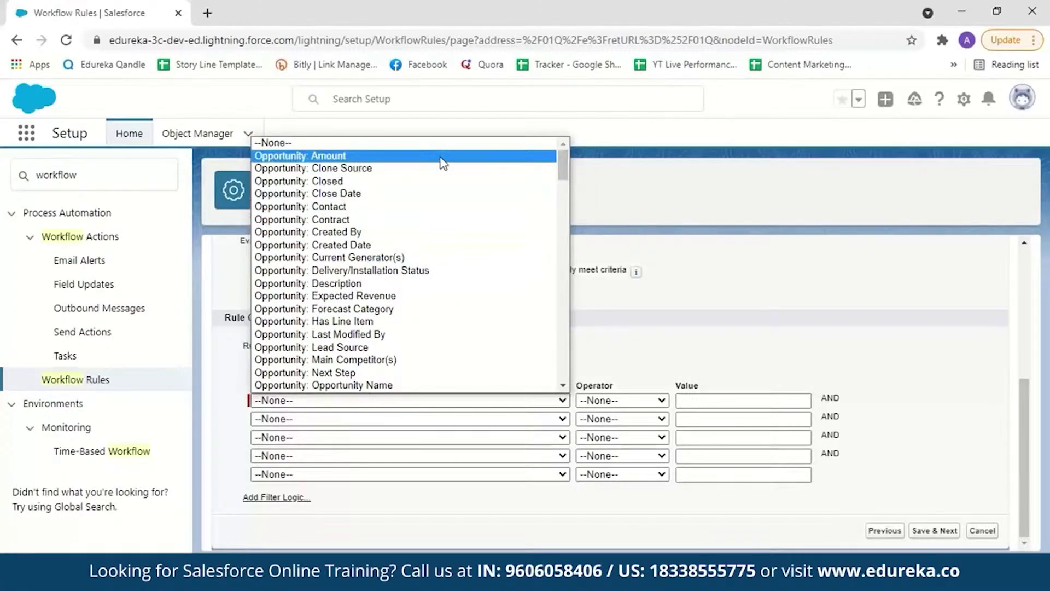
{"action": "left_click", "coordinate": [443, 163]}
Complete the amount criterion with the operator greater or equal and value 100000, then save and proceed to the workflow actions
{"action": "left_click", "coordinate": [623, 404]}
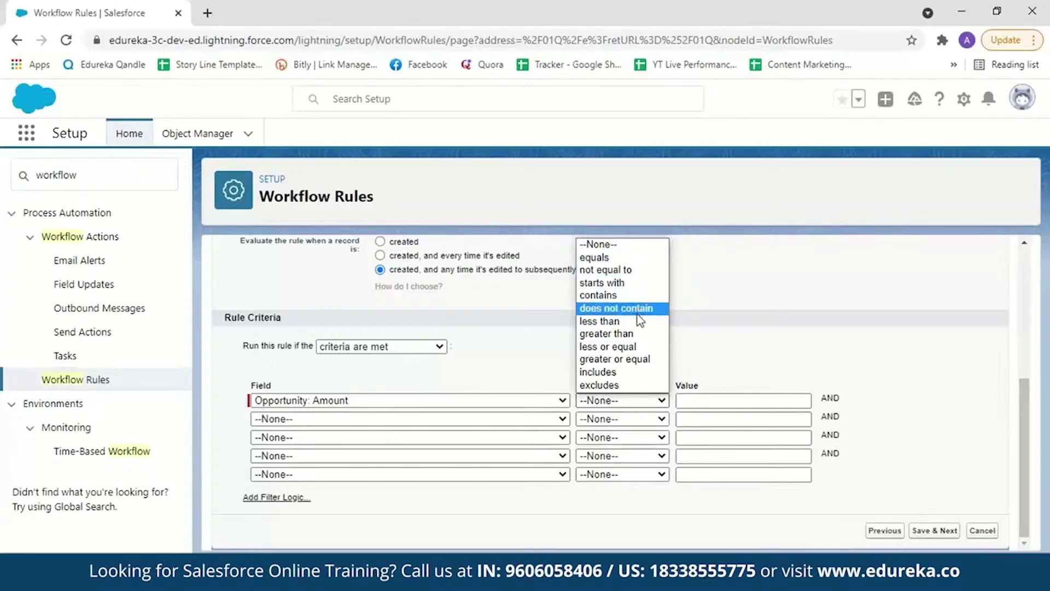
{"action": "left_click", "coordinate": [637, 359]}
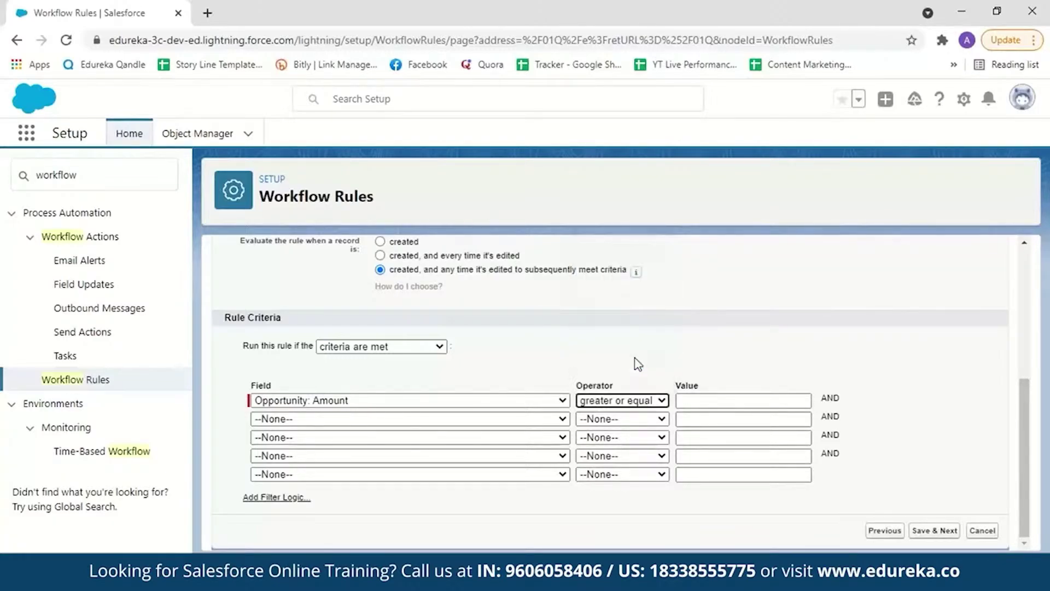
{"action": "left_click", "coordinate": [689, 400]}
{"action": "type", "text": "100000"}
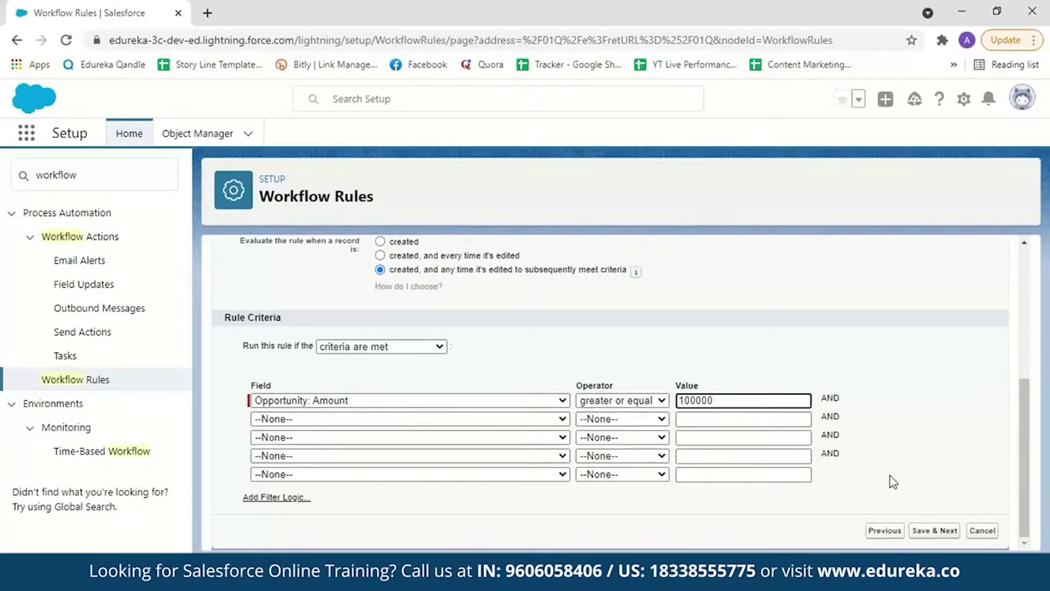
{"action": "left_click", "coordinate": [932, 535]}
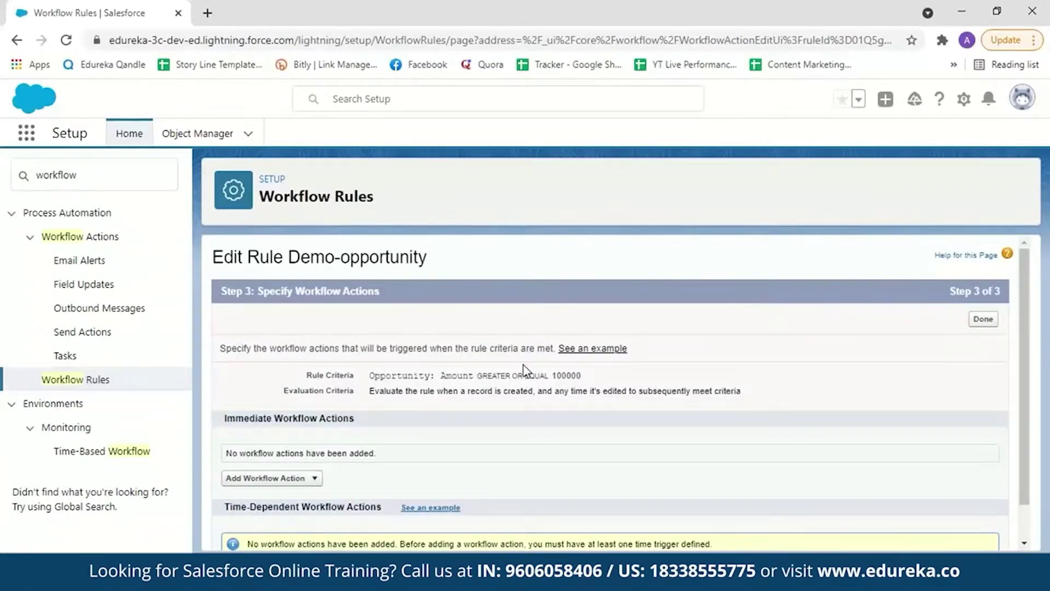
{"action": "scroll", "coordinate": [849, 345], "scroll_direction": "down", "scroll_amount": 1}
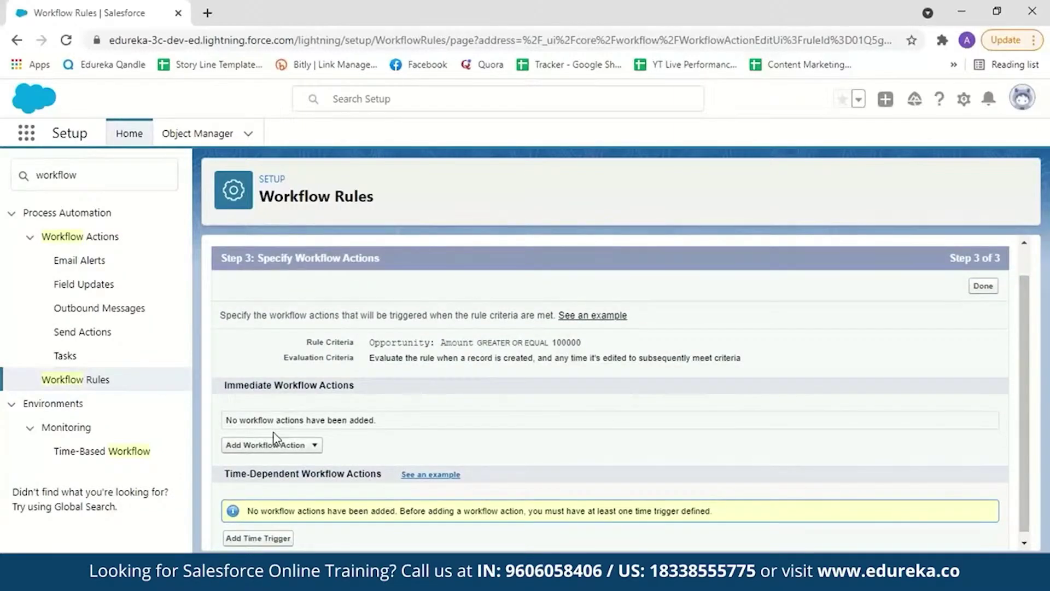
Add a new email alert as an immediate action, described as "opportunity amount greater than 100000" with unique name Opportunity_amount
{"action": "left_click", "coordinate": [296, 445]}
{"action": "left_click", "coordinate": [287, 476]}
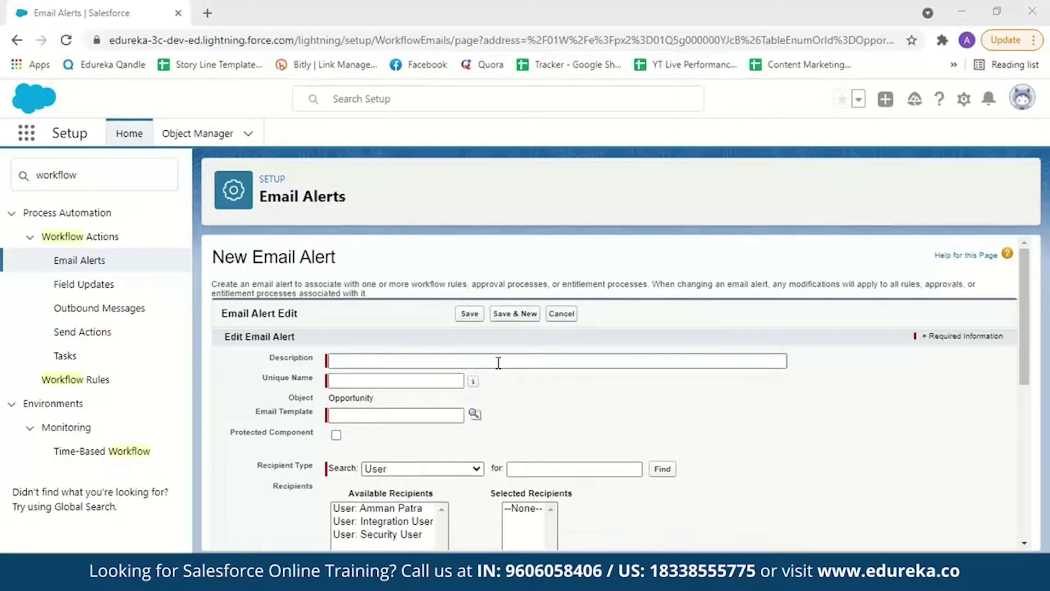
{"action": "left_click", "coordinate": [355, 361]}
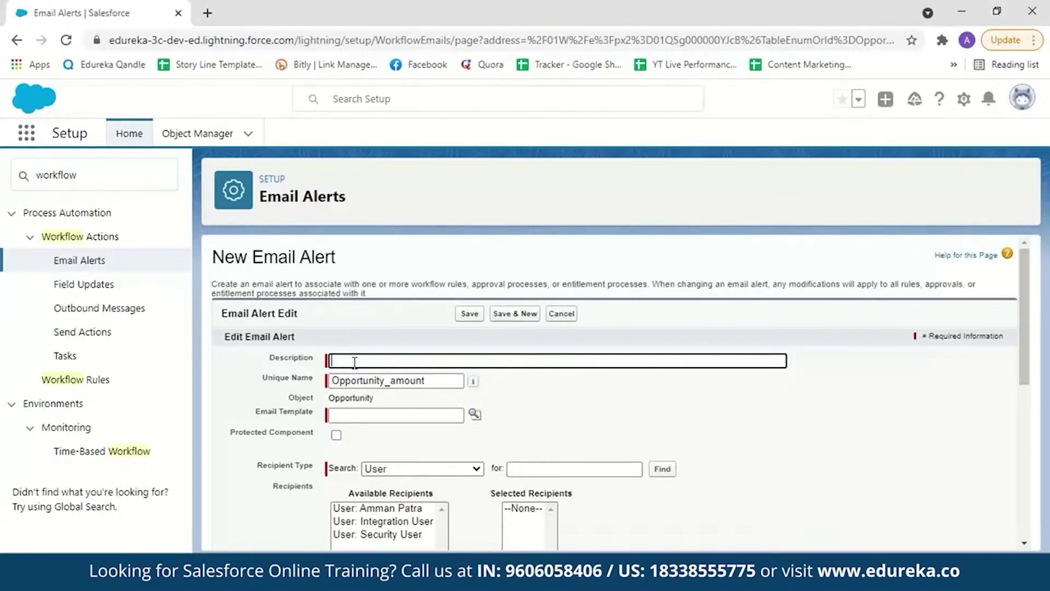
{"action": "type", "text": "opportunity amount greater than 100000"}
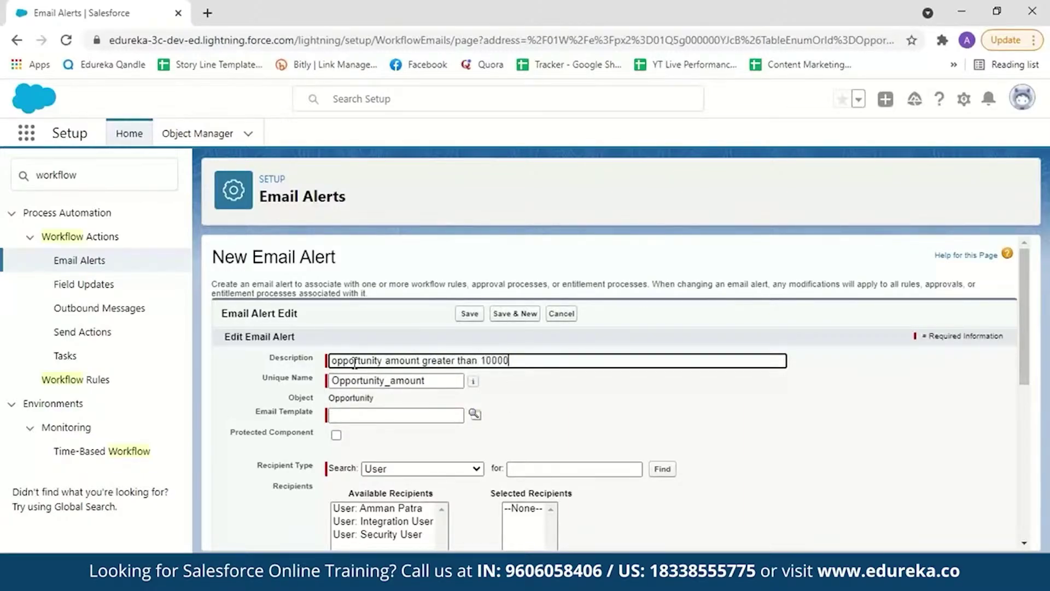
{"action": "left_click", "coordinate": [435, 381]}
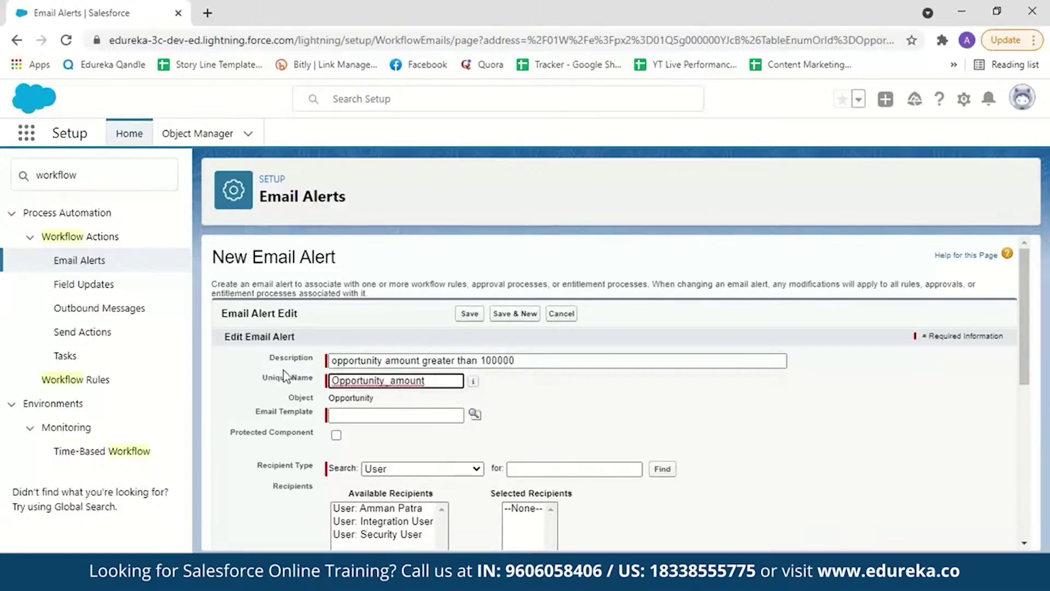
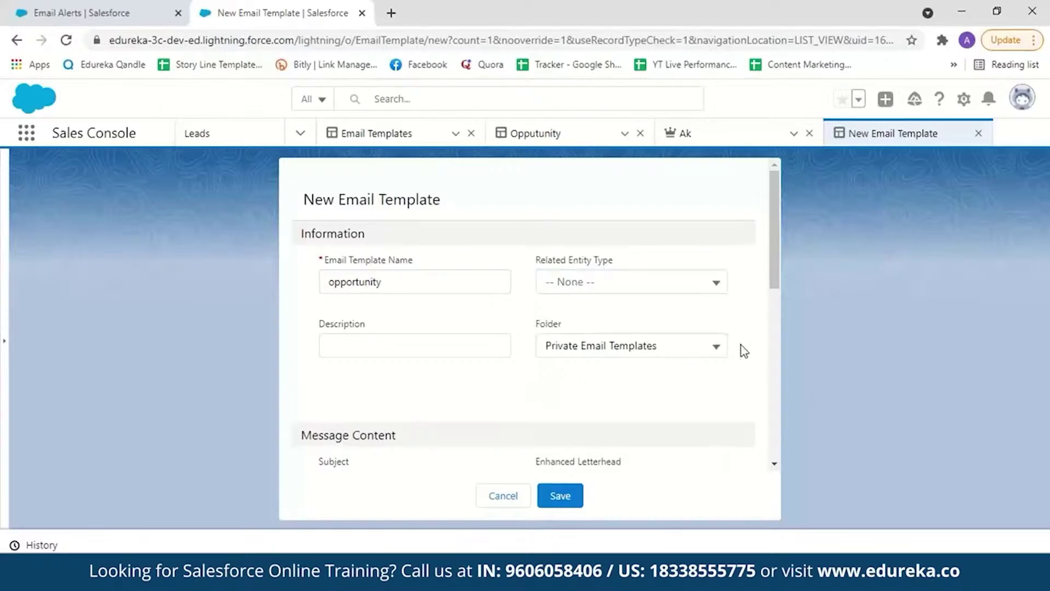
Set the email template's folder to Public Email Templates and its subject to "Opportunity amount greater than 100,000.00"
{"action": "left_click", "coordinate": [717, 347]}
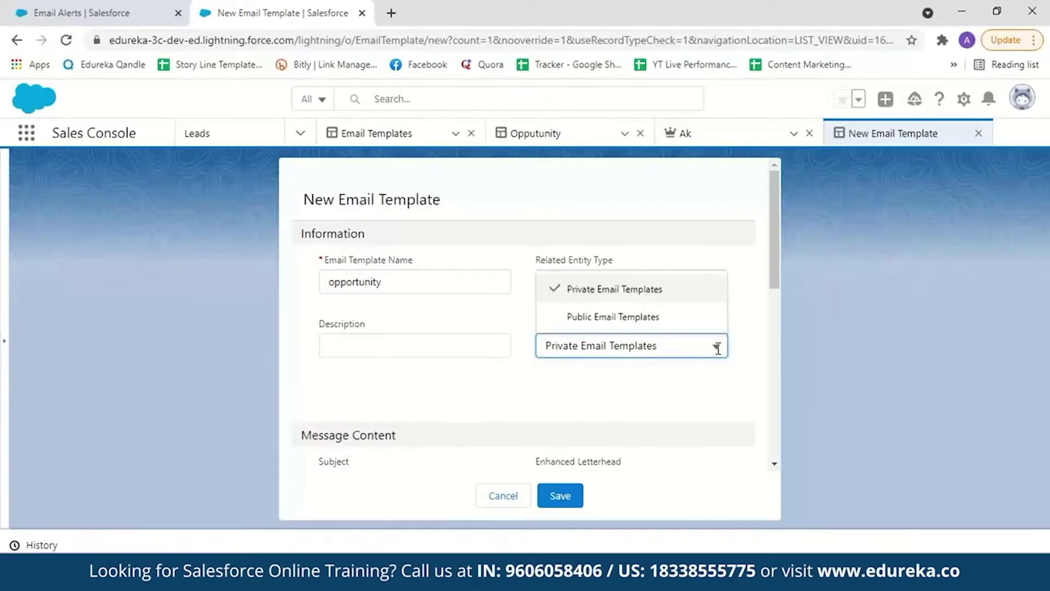
{"action": "left_click", "coordinate": [712, 318]}
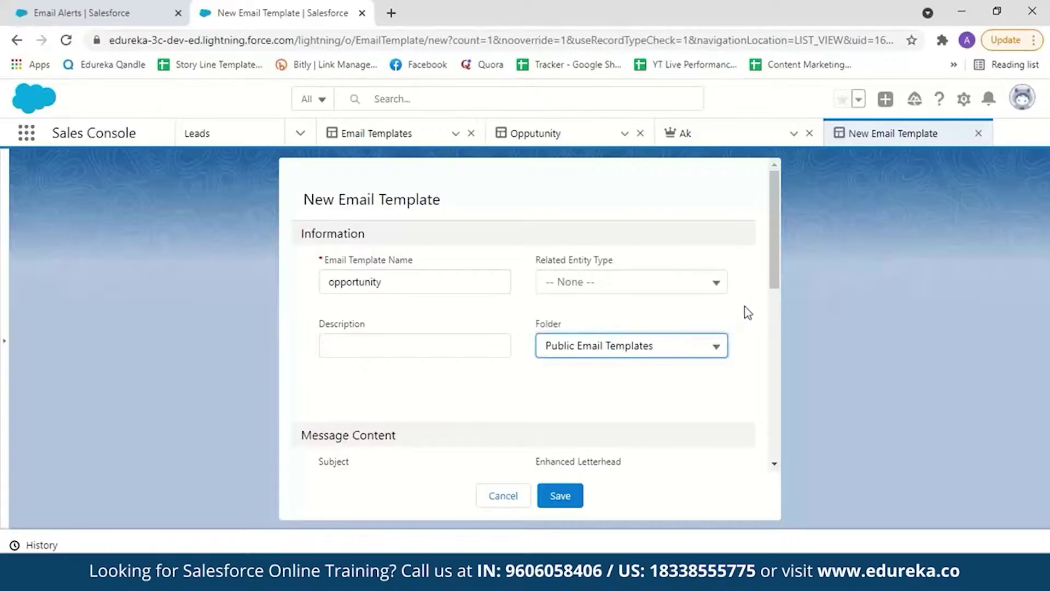
{"action": "scroll", "coordinate": [778, 287], "scroll_direction": "down", "scroll_amount": 2}
{"action": "scroll", "coordinate": [777, 288], "scroll_direction": "down", "scroll_amount": 3}
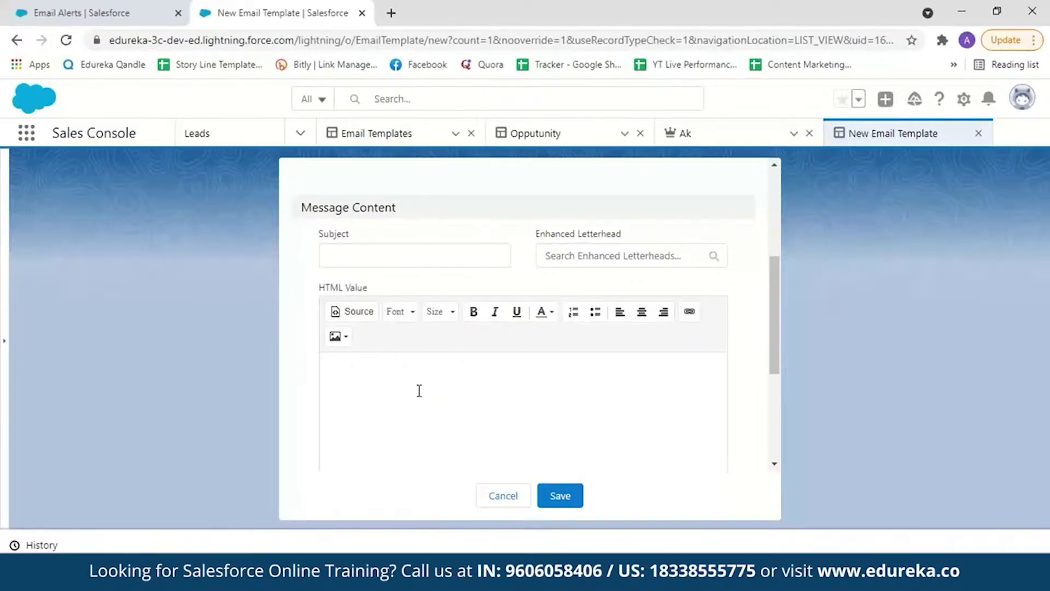
{"action": "left_click", "coordinate": [391, 255]}
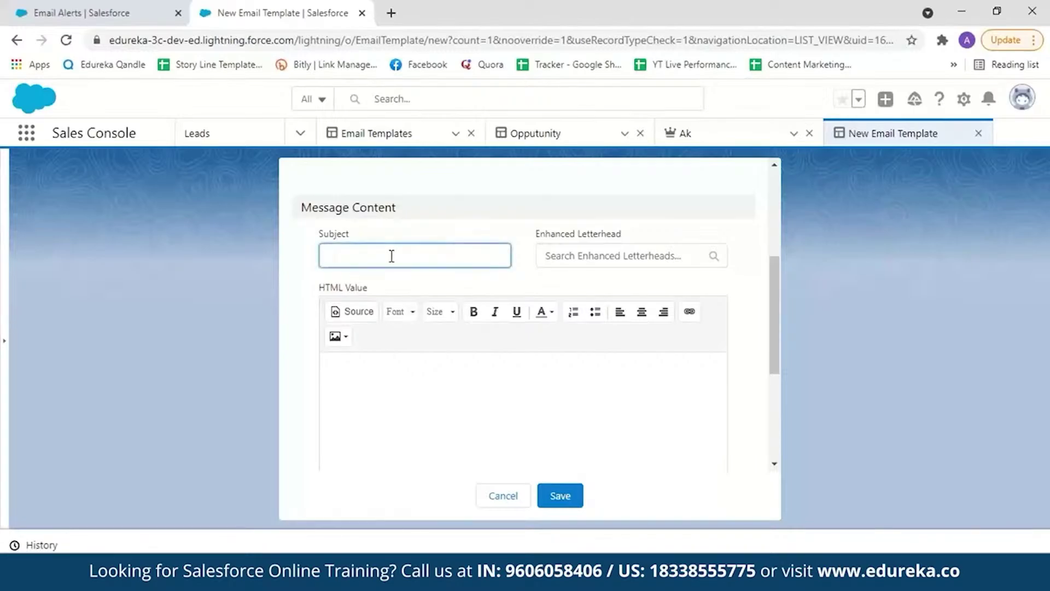
{"action": "type", "text": "Opportunity amount greater than 100000"}
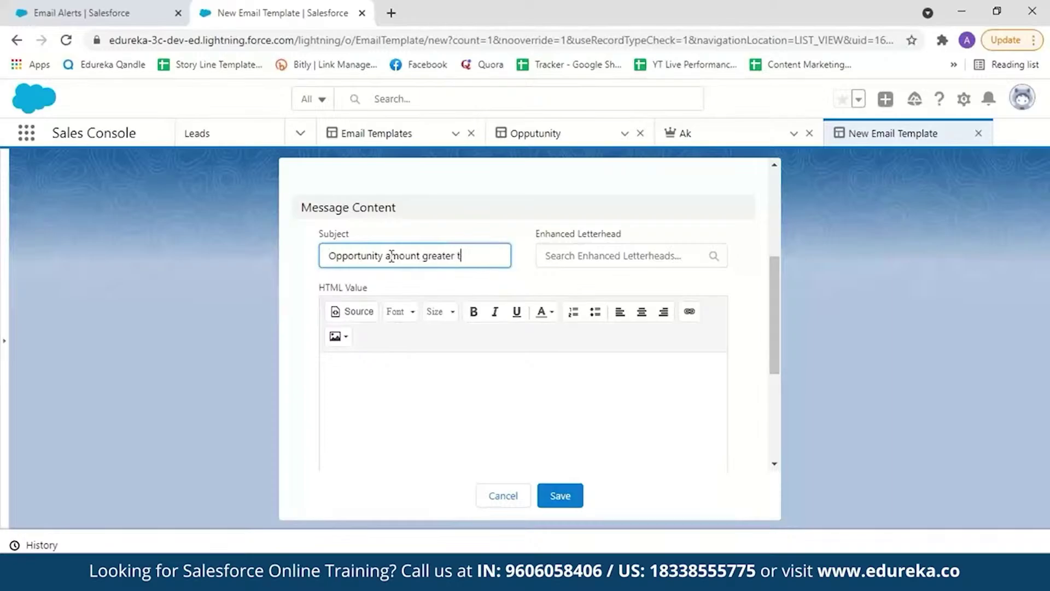
{"action": "left_click", "coordinate": [484, 255]}
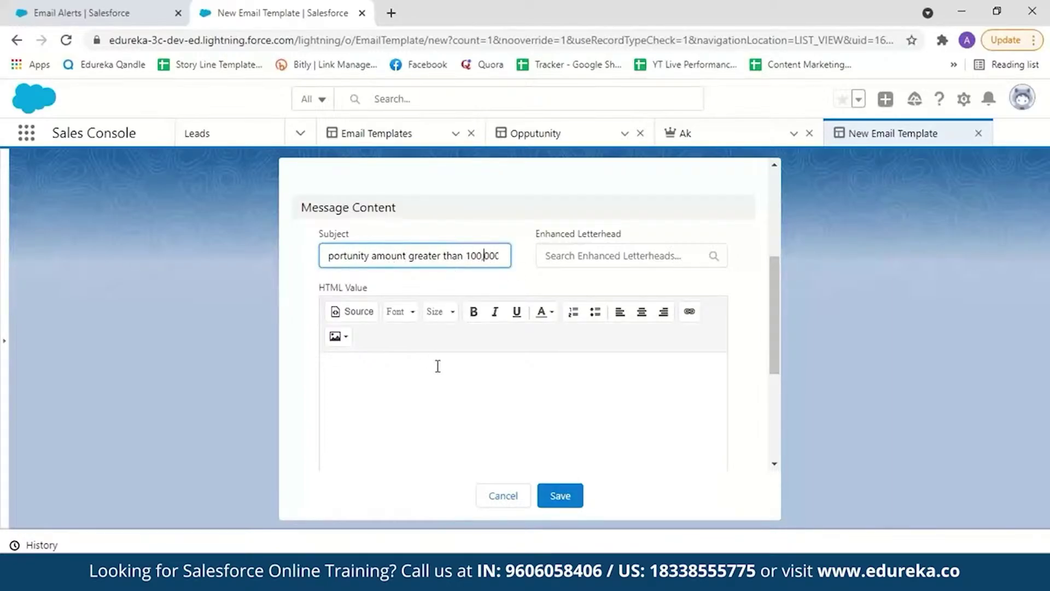
{"action": "type", "text": ","}
Write the template body: "Hello, An opportunity is created whose amount exceeds 100,000.00. Kindly look into this. Thank you."
{"action": "left_click", "coordinate": [447, 365]}
{"action": "type", "text": "Hello,"}
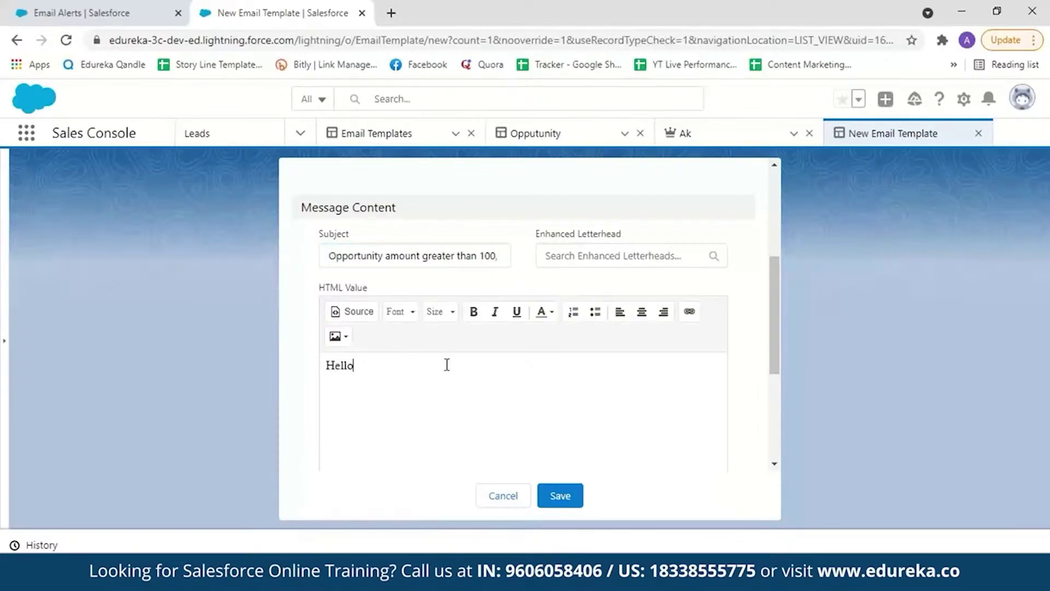
{"action": "key", "text": "Return"}
{"action": "type", "text": "An opportunity is cre"}
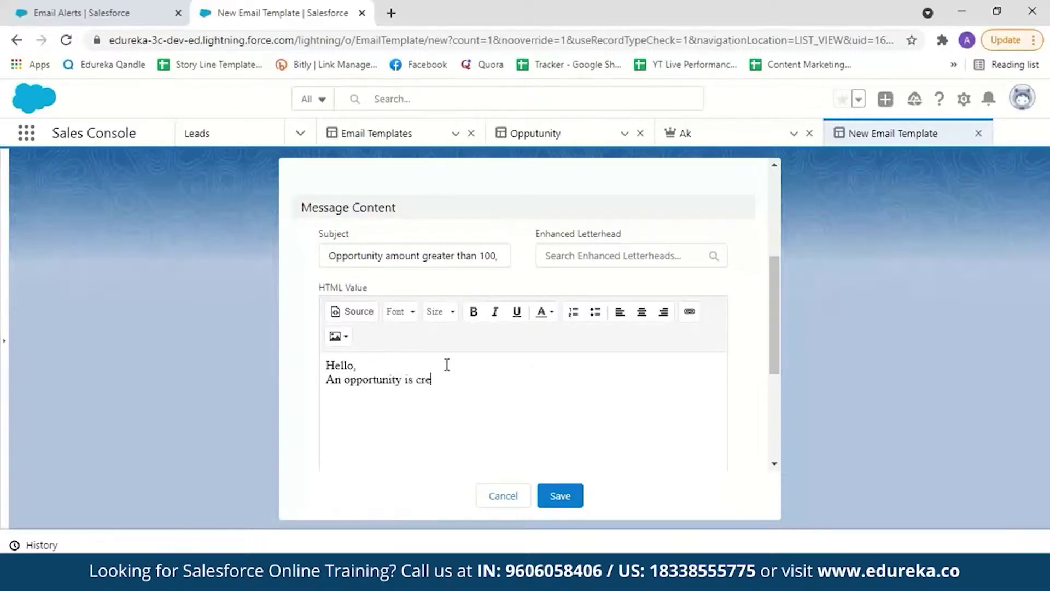
{"action": "type", "text": "ated whose amount ex"}
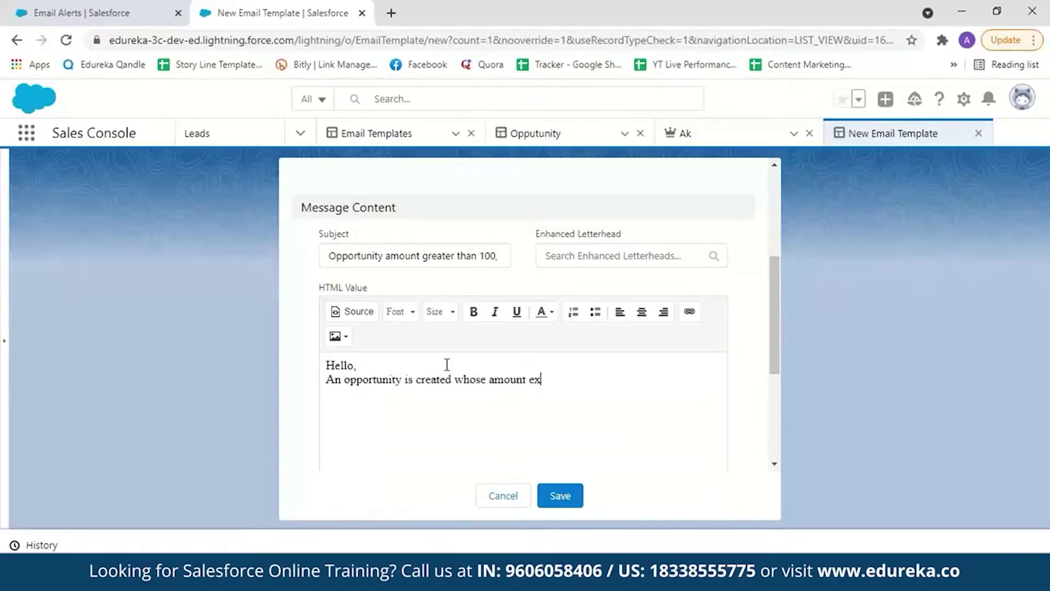
{"action": "type", "text": "ce"}
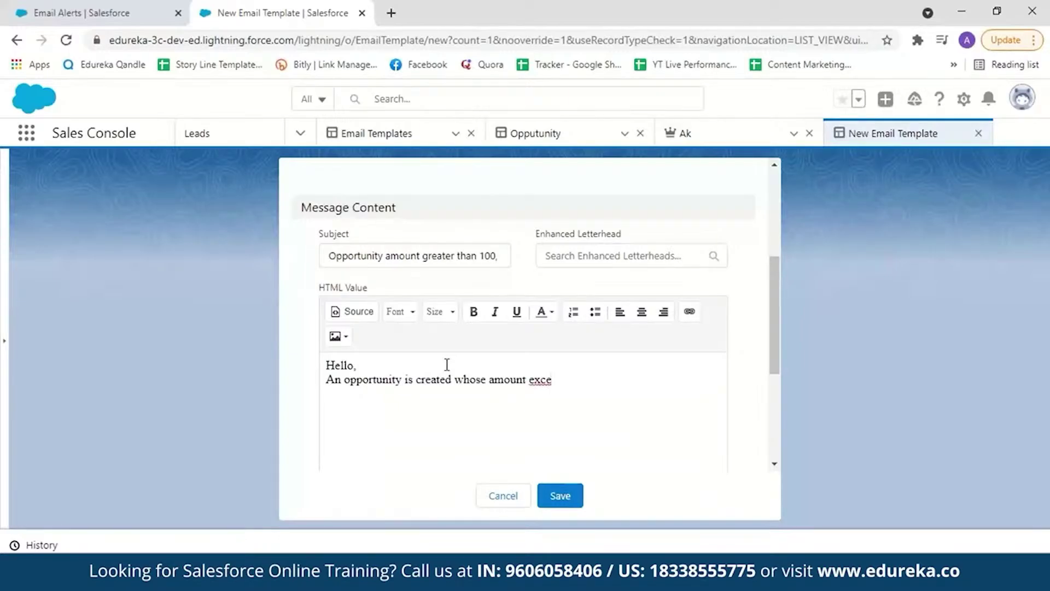
{"action": "type", "text": "eds 100,000.00. Kindly loo"}
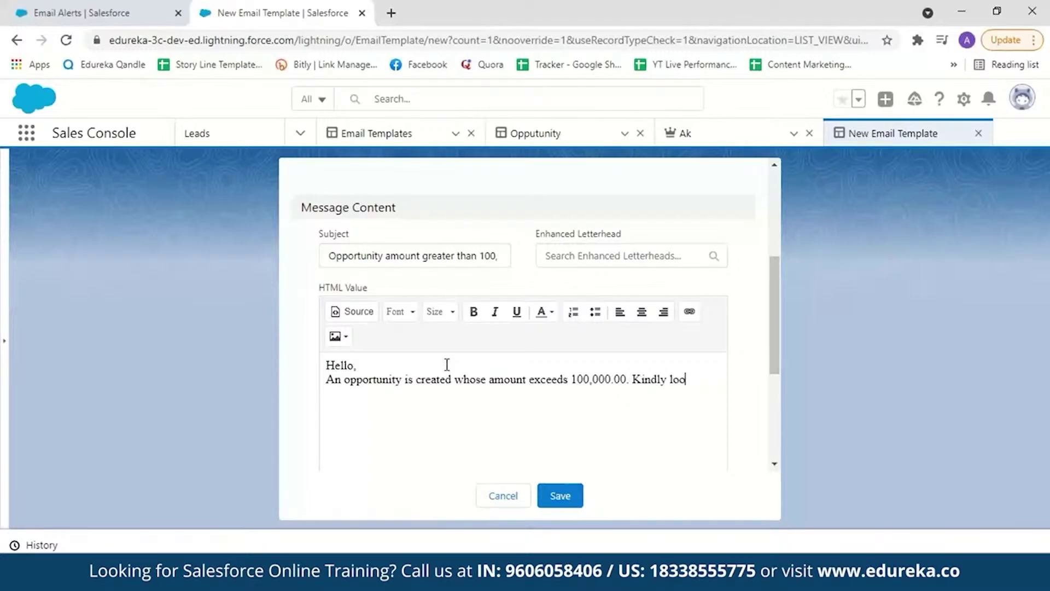
{"action": "type", "text": "k into this"}
{"action": "type", "text": "Thank you."}
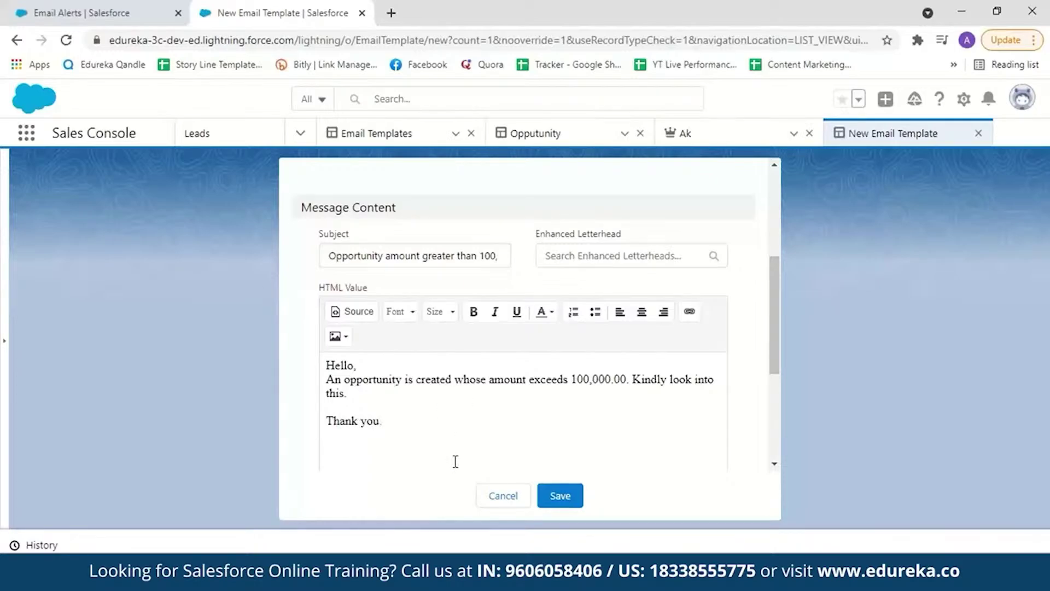
Check the new email template's information and message content, and save the template
{"action": "left_click_drag", "start_coordinate": [774, 302], "coordinate": [771, 298]}
{"action": "scroll", "coordinate": [771, 298], "scroll_direction": "up", "scroll_amount": 4}
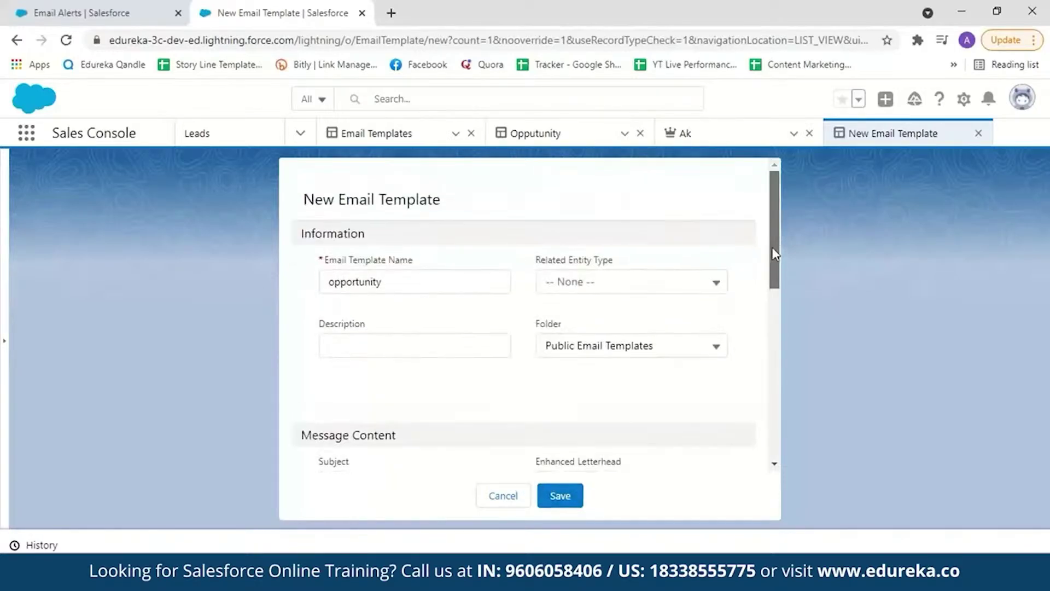
{"action": "scroll", "coordinate": [775, 267], "scroll_direction": "down", "scroll_amount": 4}
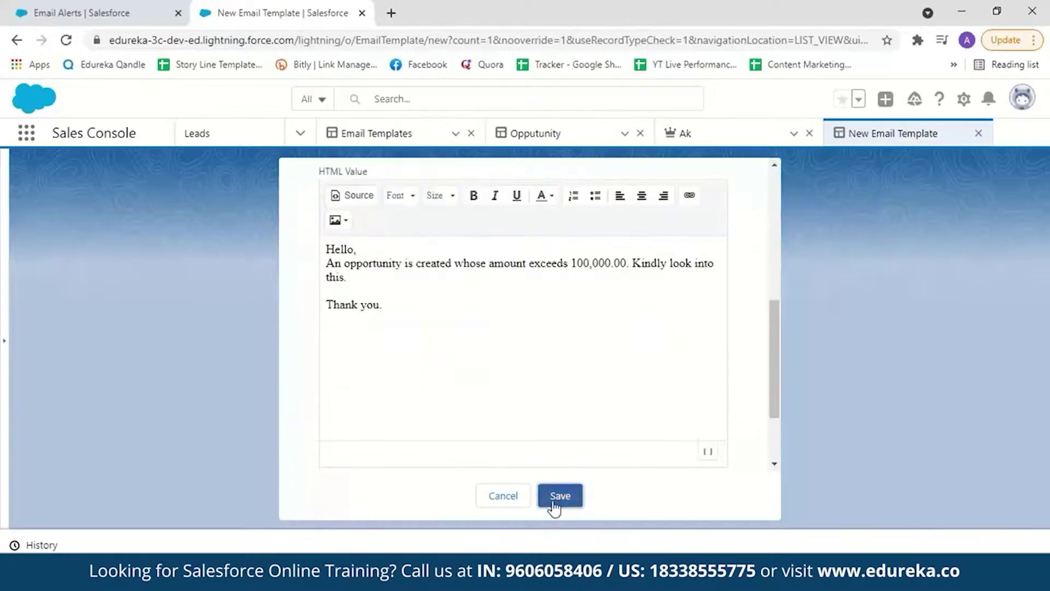
{"action": "left_click", "coordinate": [559, 495]}
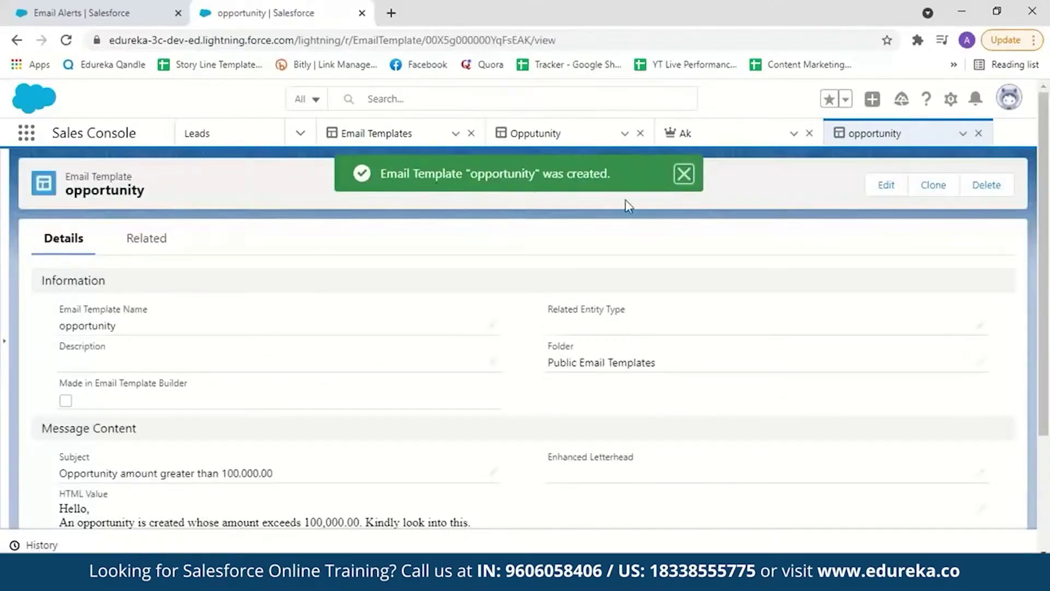
Return to the new email alert and assign it the Lightning email template named "opportunity"
{"action": "left_click", "coordinate": [82, 13]}
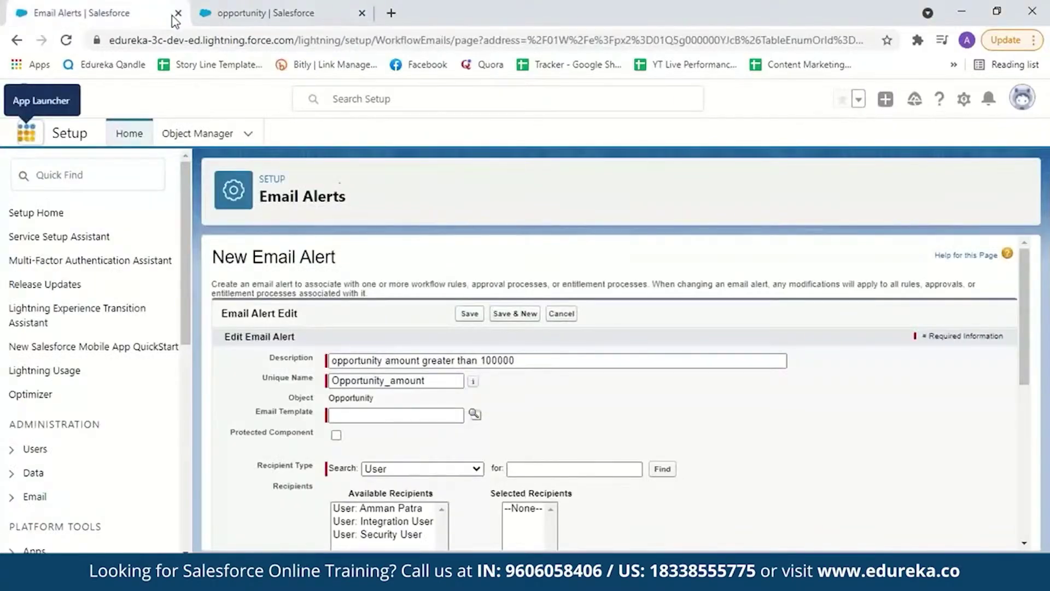
{"action": "left_click", "coordinate": [474, 417]}
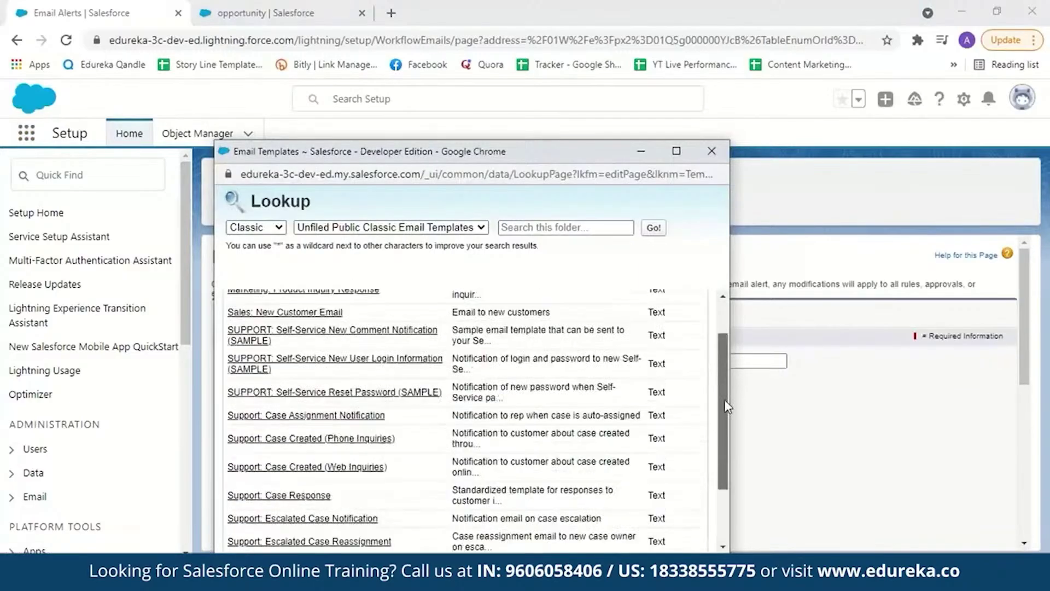
{"action": "left_click_drag", "start_coordinate": [724, 399], "coordinate": [725, 459]}
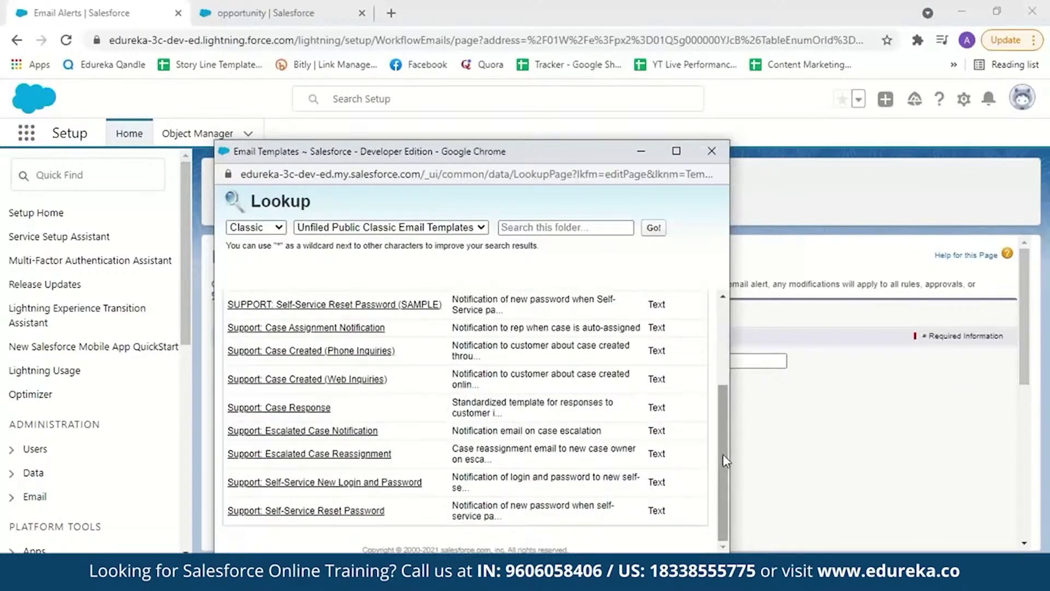
{"action": "left_click", "coordinate": [278, 228]}
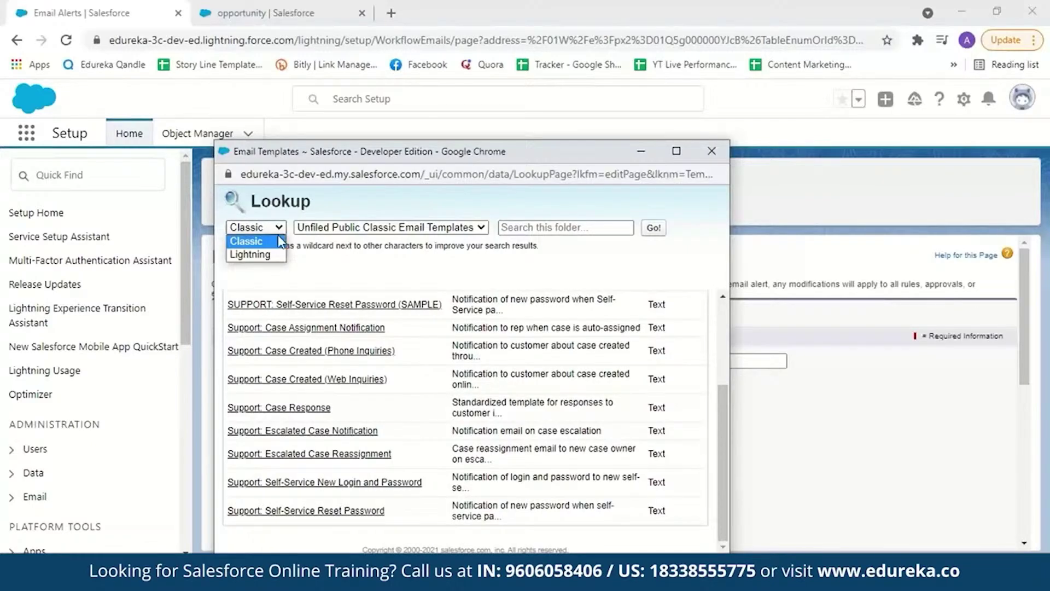
{"action": "left_click", "coordinate": [268, 255]}
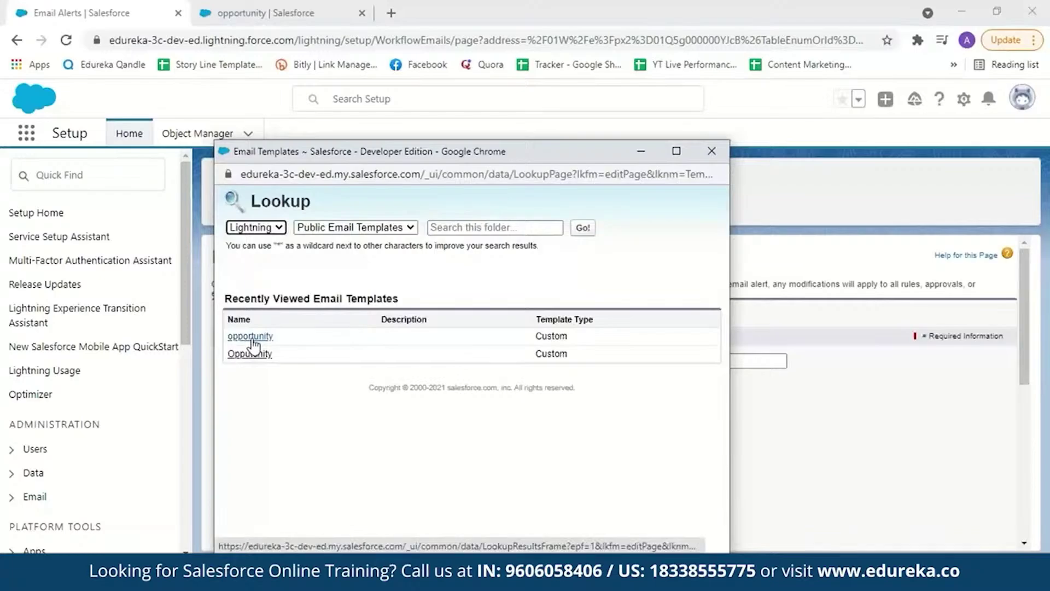
{"action": "left_click", "coordinate": [252, 337]}
Add the opportunity owner's user account to the alert's selected recipients, leaving the additional emails empty
{"action": "scroll", "coordinate": [1030, 405], "scroll_direction": "down", "scroll_amount": 3}
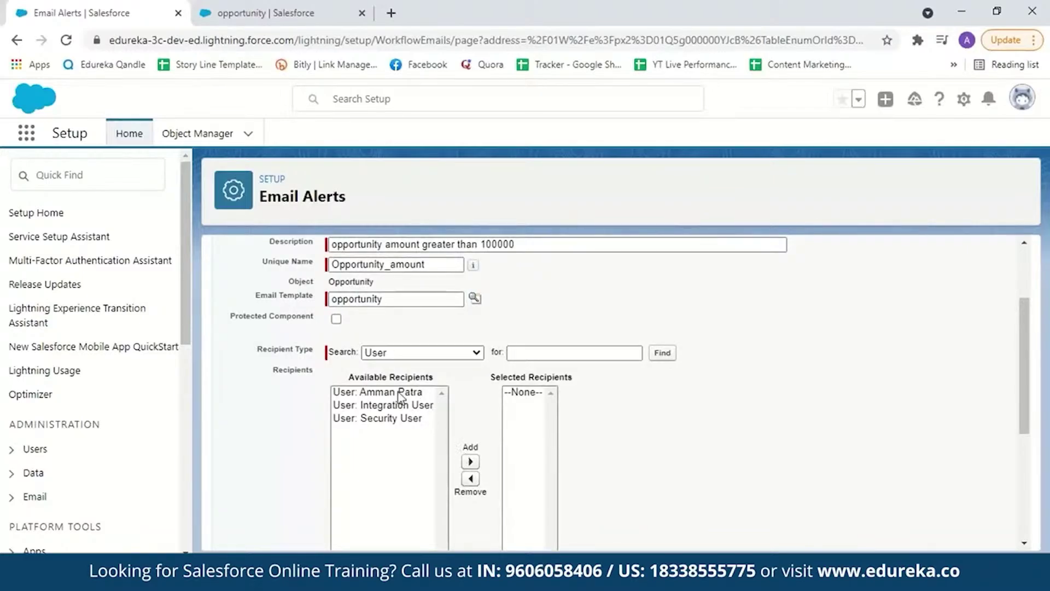
{"action": "left_click", "coordinate": [401, 393]}
{"action": "left_click", "coordinate": [470, 442]}
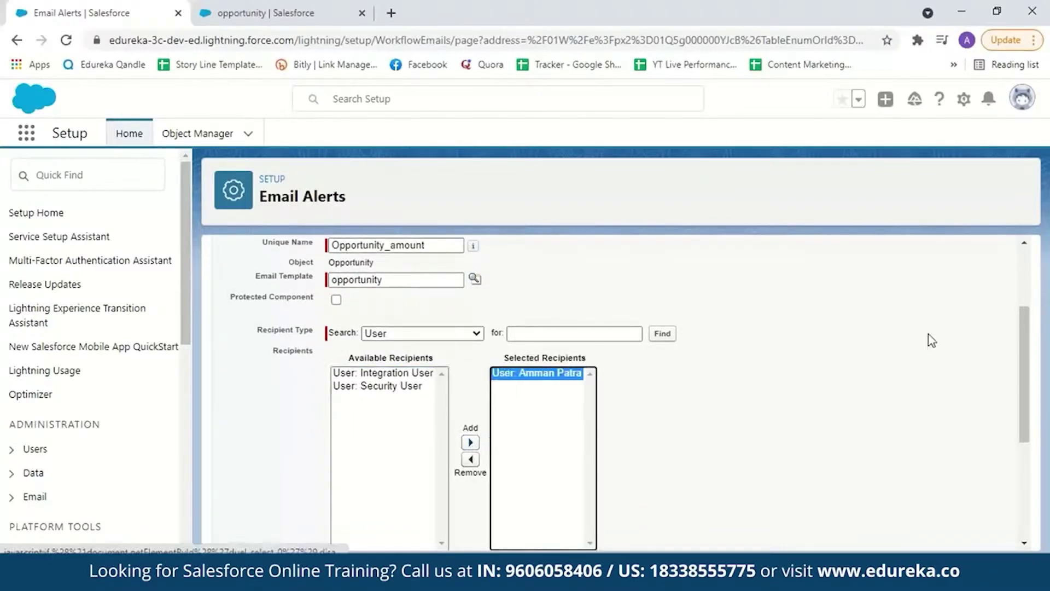
{"action": "scroll", "coordinate": [931, 340], "scroll_direction": "down", "scroll_amount": 4}
{"action": "left_click", "coordinate": [360, 384]}
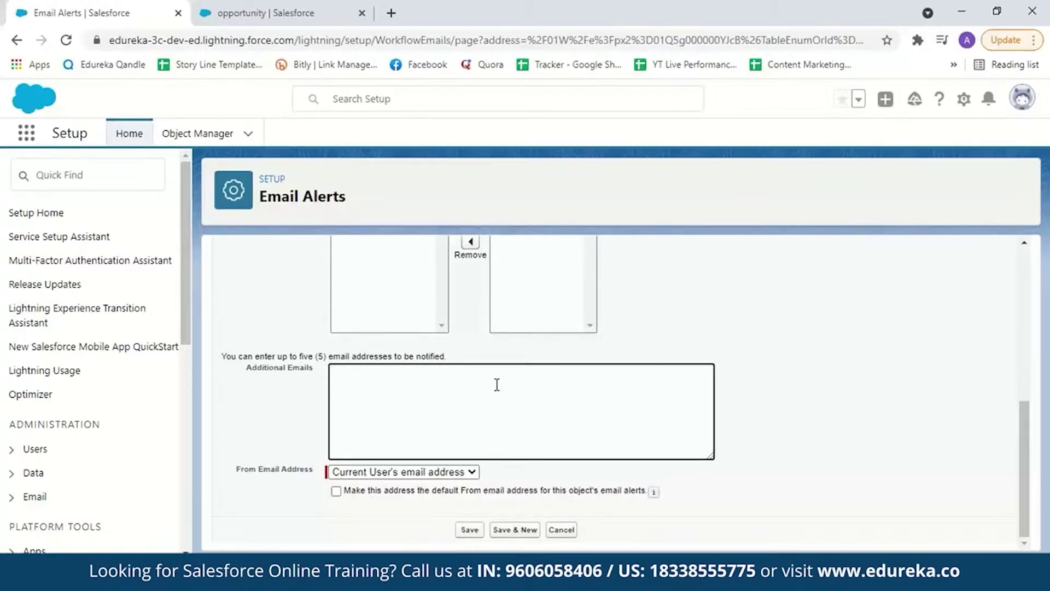
{"action": "key", "text": "Tab"}
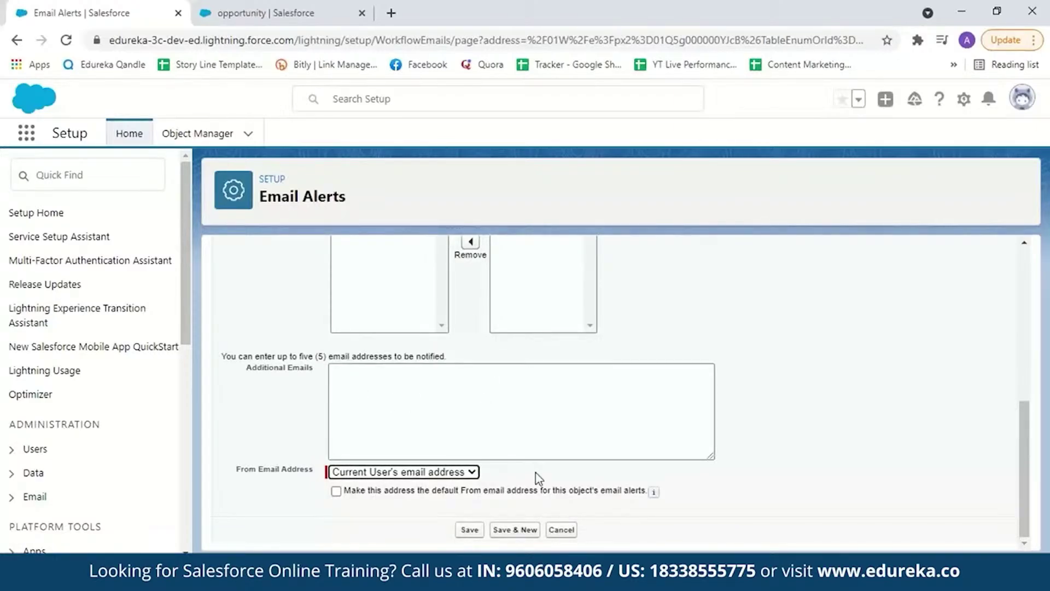
Save the email alert with the current user's email address as sender and finish the workflow rule setup
{"action": "left_click", "coordinate": [473, 477]}
{"action": "left_click", "coordinate": [450, 488]}
{"action": "left_click", "coordinate": [469, 531]}
{"action": "left_click", "coordinate": [984, 323]}
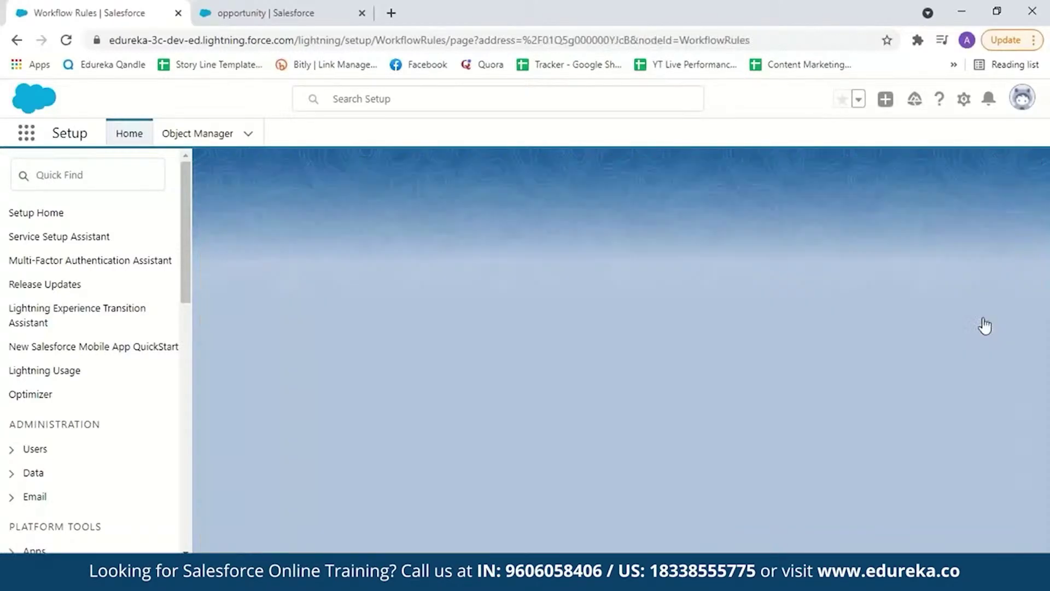
Review the Demo-opportunity rule's details and email alert action, and activate the rule
{"action": "scroll", "coordinate": [629, 433], "scroll_direction": "down", "scroll_amount": 3}
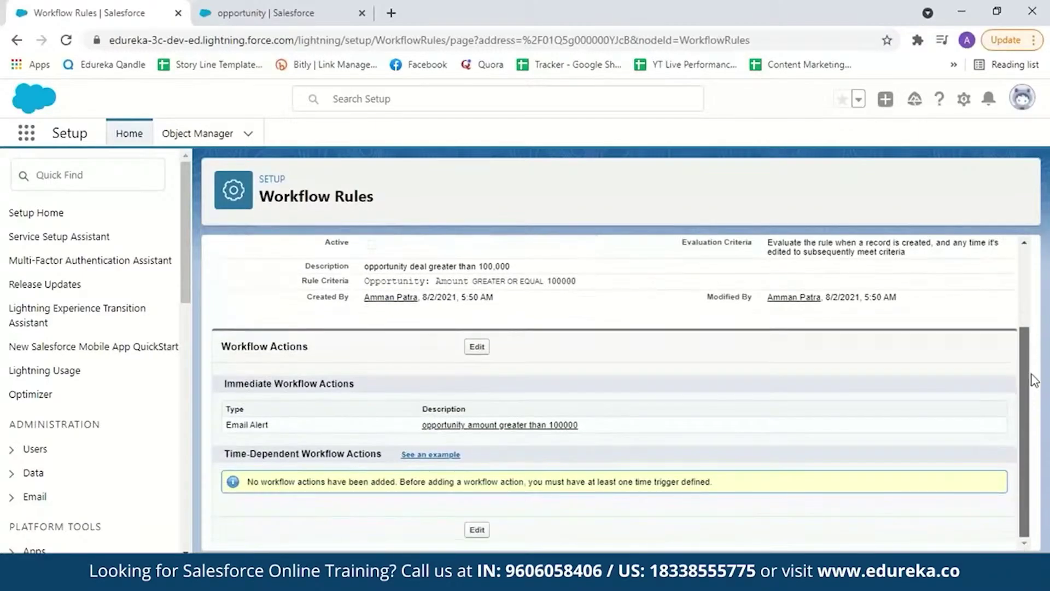
{"action": "left_click_drag", "start_coordinate": [1031, 374], "coordinate": [1022, 277]}
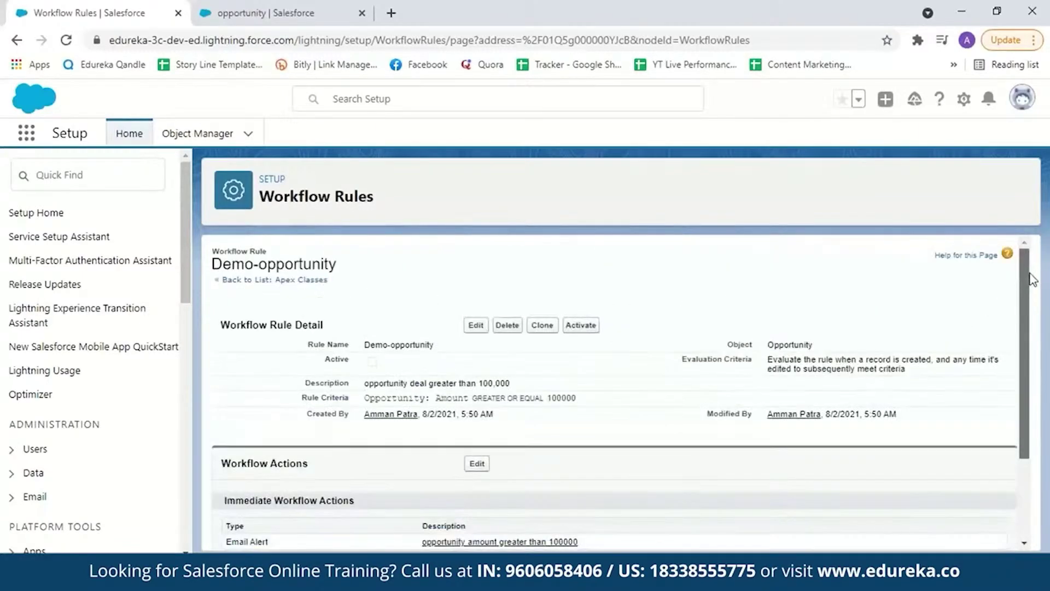
{"action": "left_click", "coordinate": [581, 325]}
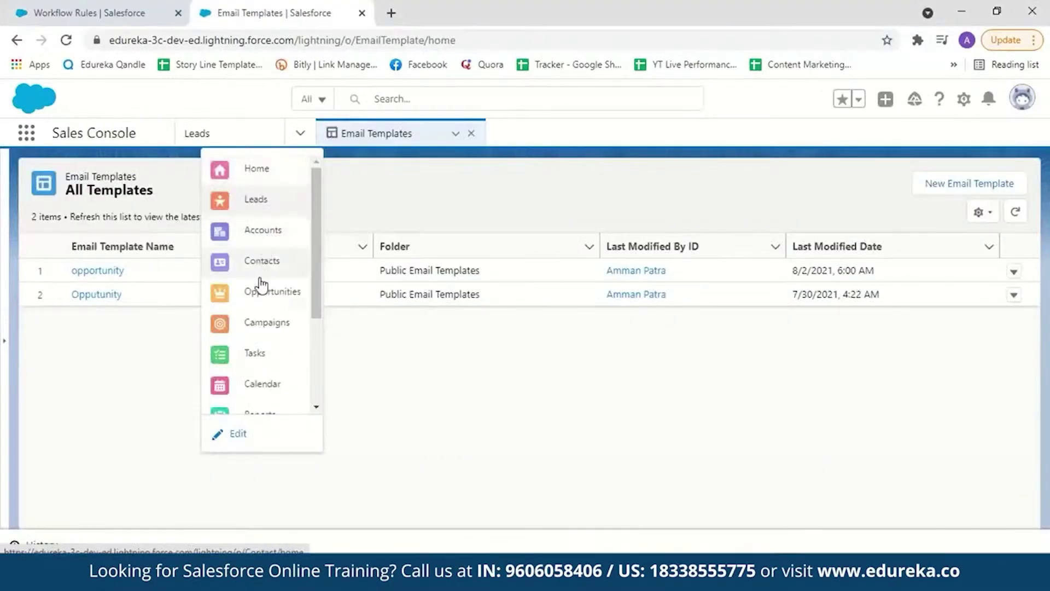
Start a new opportunity with an amount of 110000 and a close date of 8/15/2021
{"action": "left_click", "coordinate": [258, 292]}
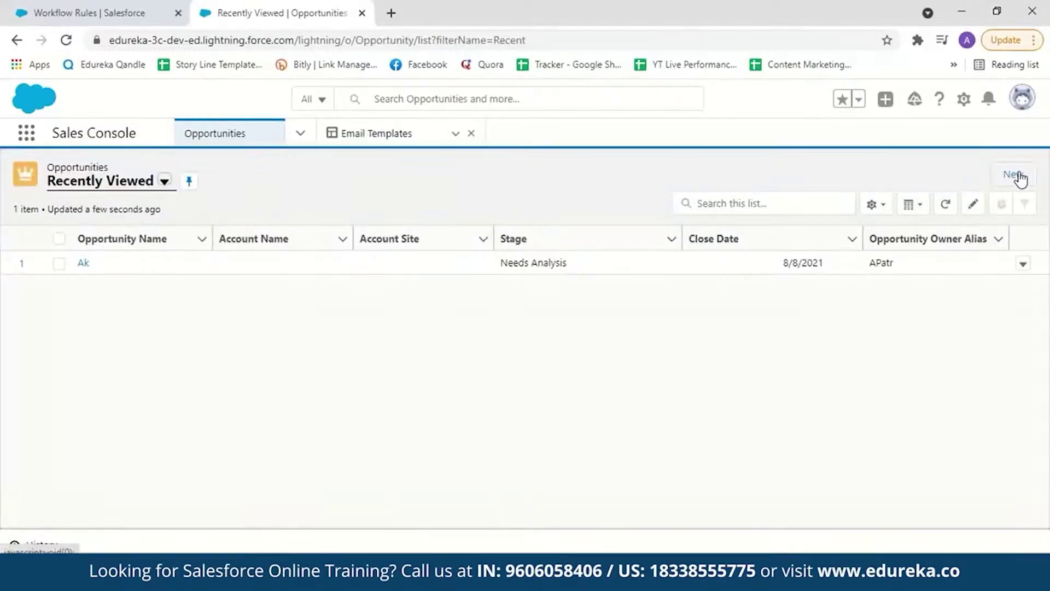
{"action": "left_click", "coordinate": [1013, 175]}
{"action": "type", "text": "110000"}
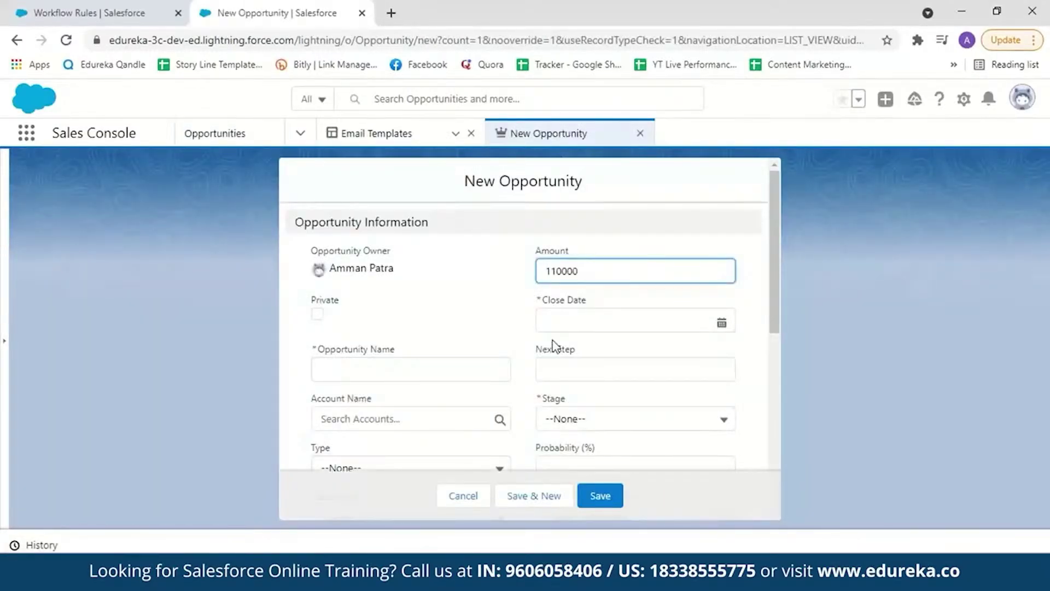
{"action": "left_click", "coordinate": [576, 322]}
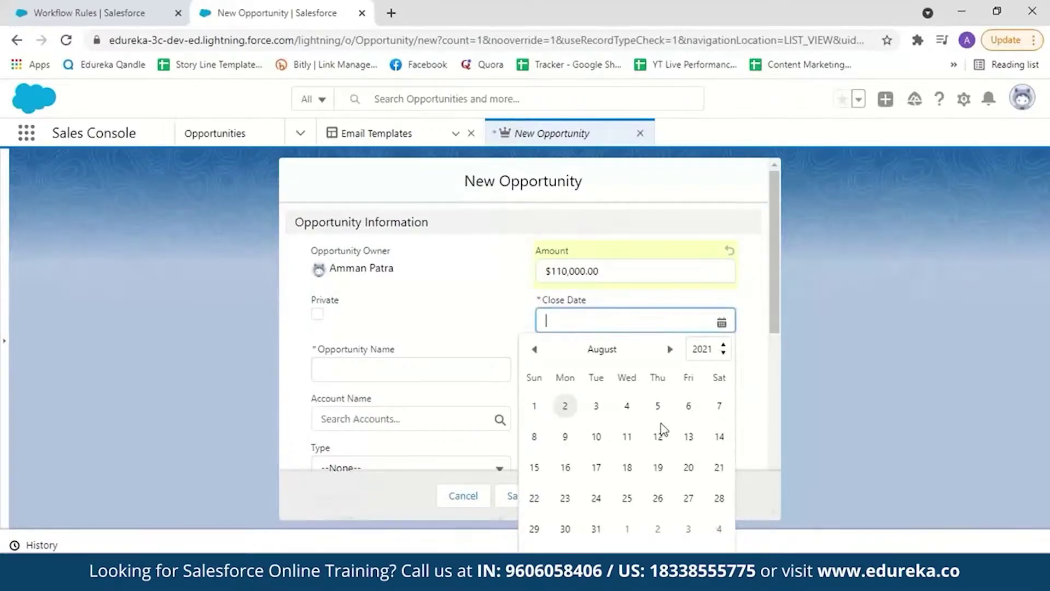
{"action": "left_click", "coordinate": [536, 470]}
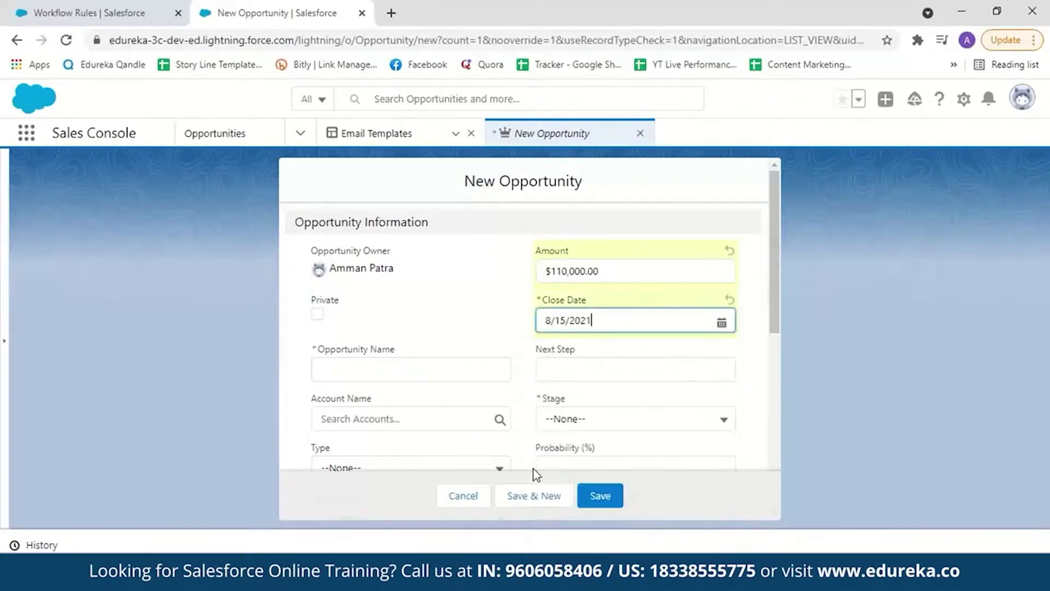
Name the new opportunity "Test opportunity", set its stage to Qualification, and save it
{"action": "left_click", "coordinate": [375, 377]}
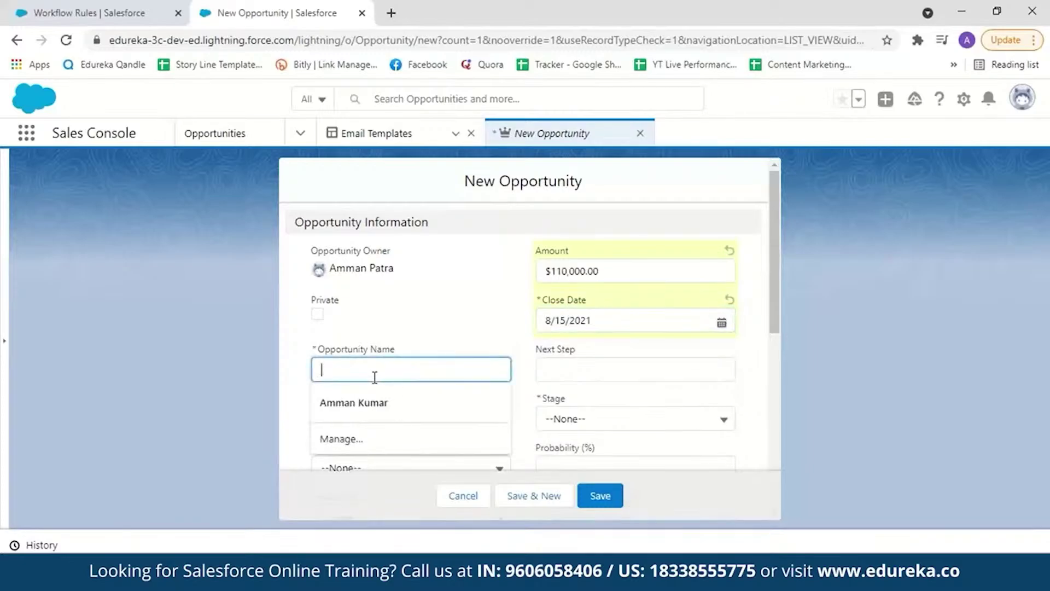
{"action": "type", "text": "Tes"}
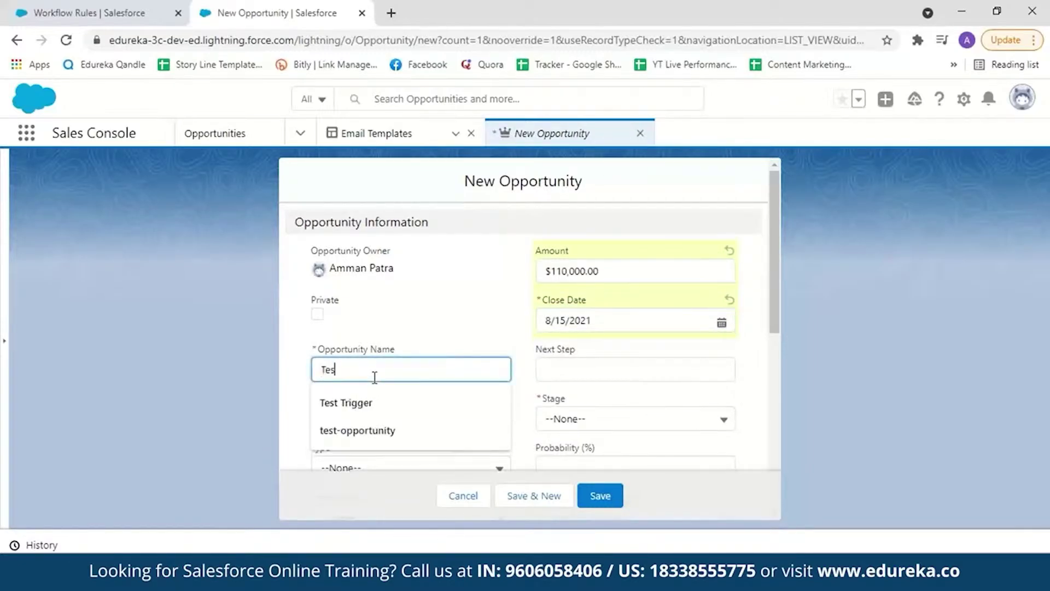
{"action": "type", "text": "t opportunity"}
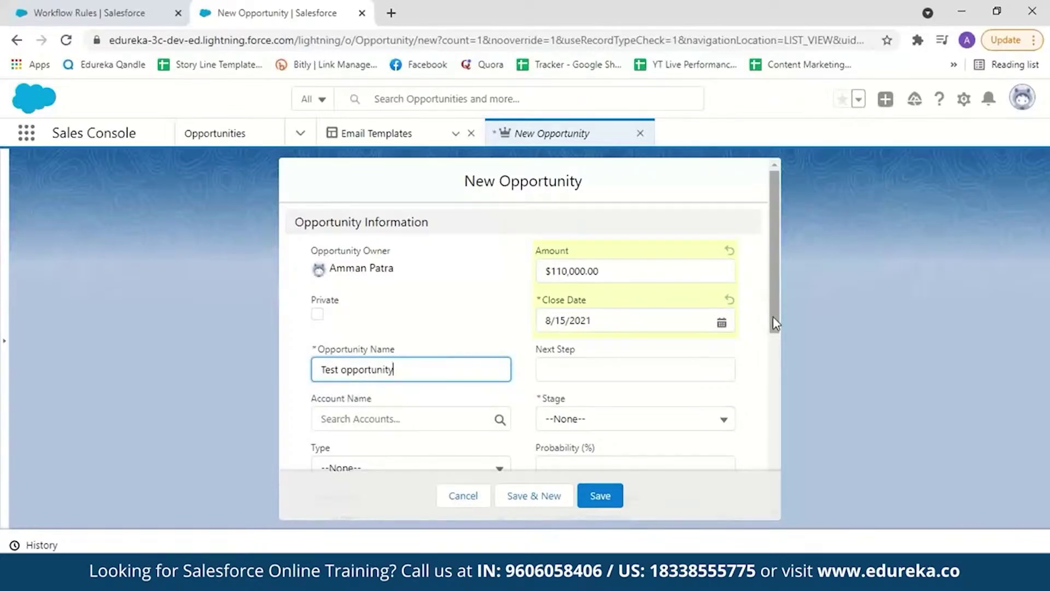
{"action": "left_click_drag", "start_coordinate": [773, 317], "coordinate": [755, 259]}
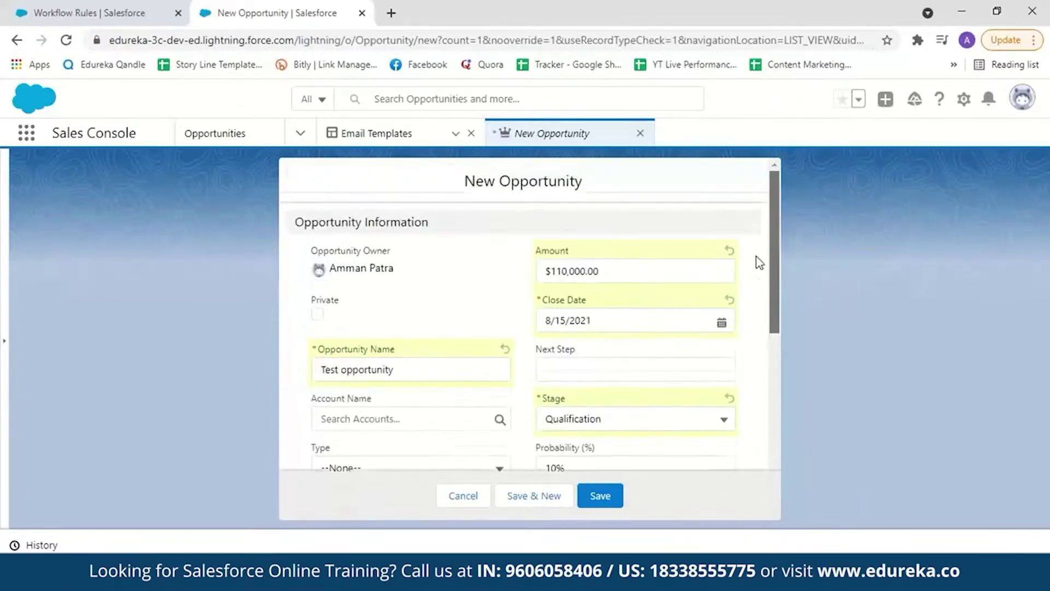
{"action": "left_click", "coordinate": [600, 495]}
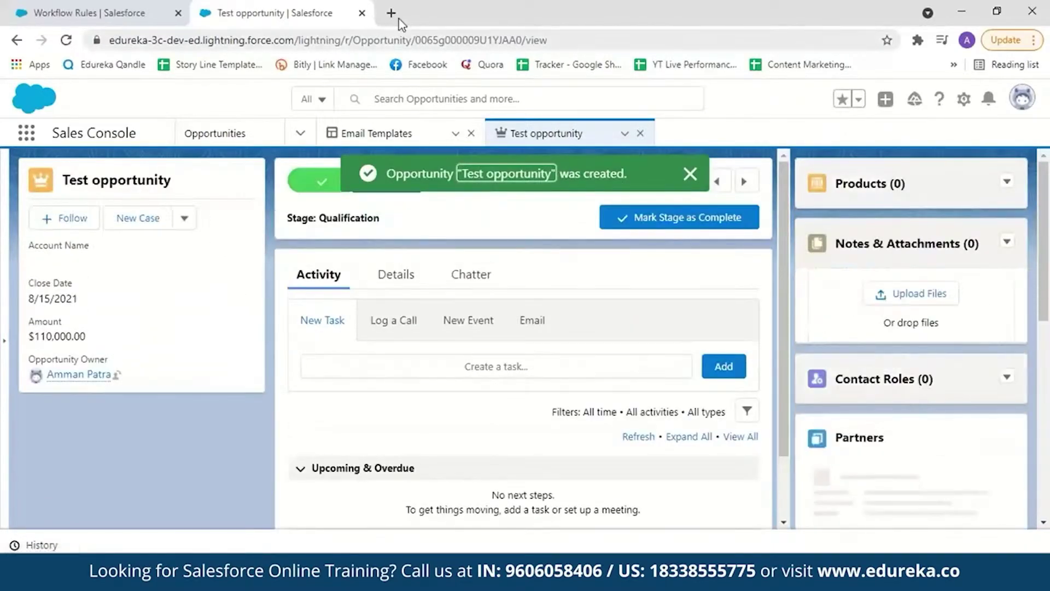
Switch to Gmail in a new browser tab and open the alert email "Opportunity amount greater than 100,000.00"
{"action": "left_click", "coordinate": [391, 17]}
{"action": "type", "text": "gmail"}
{"action": "key", "text": "Return"}
{"action": "left_click", "coordinate": [294, 180]}
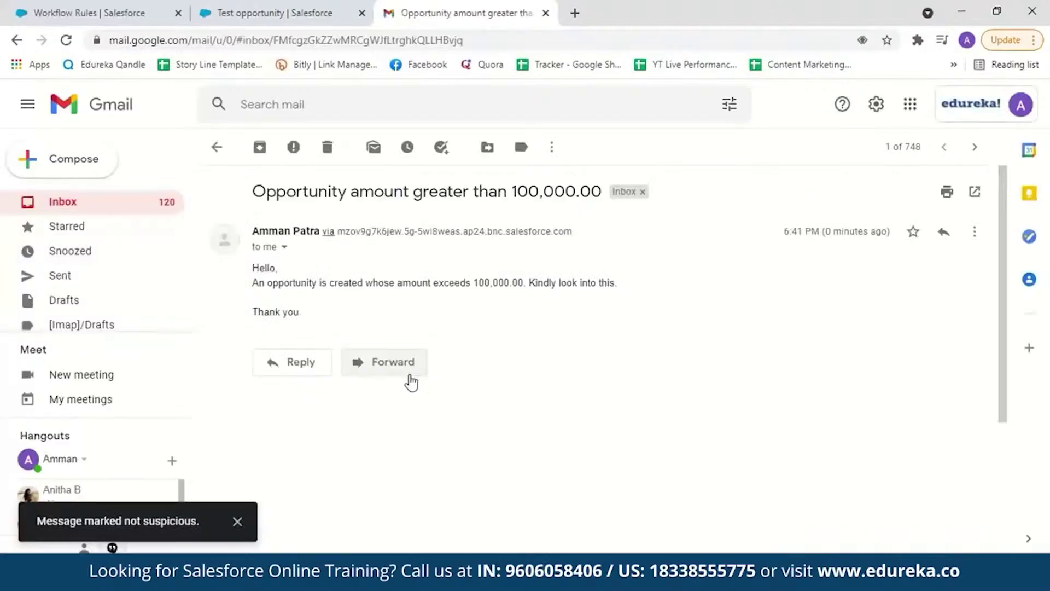